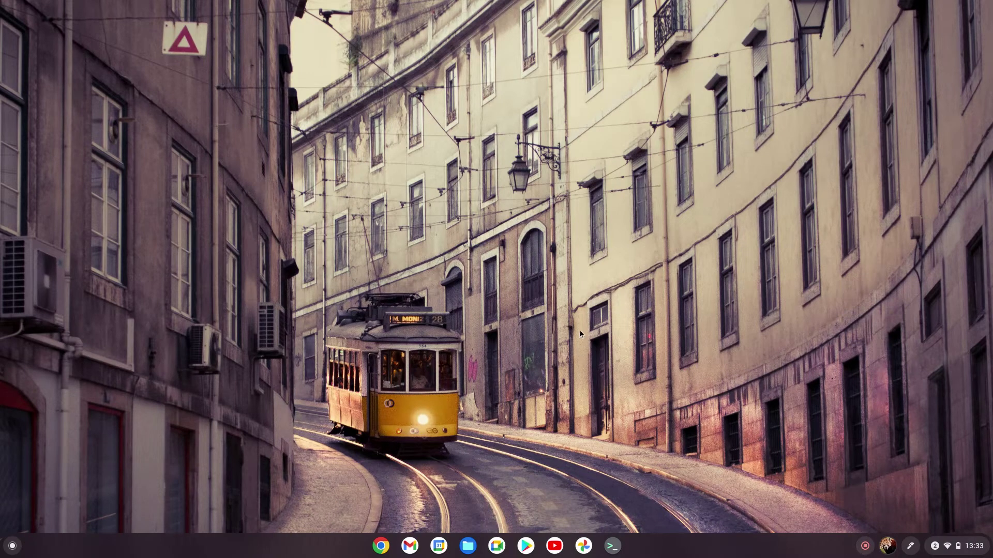
- Open Quick Settings from the shelf clock, showing the download and update notifications
left_click(957, 549)
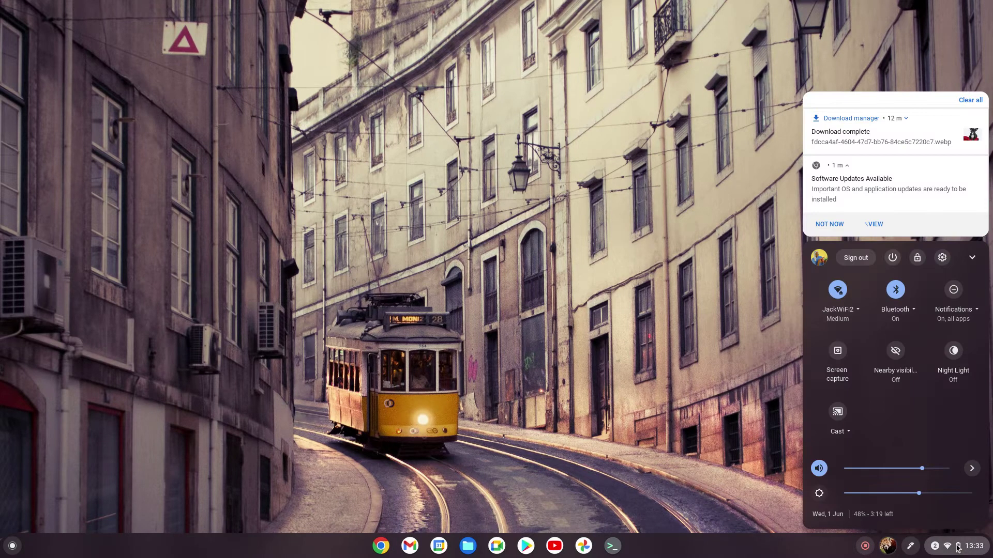
- Go to the Change device account image page under Personalisation in Settings
left_click(942, 258)
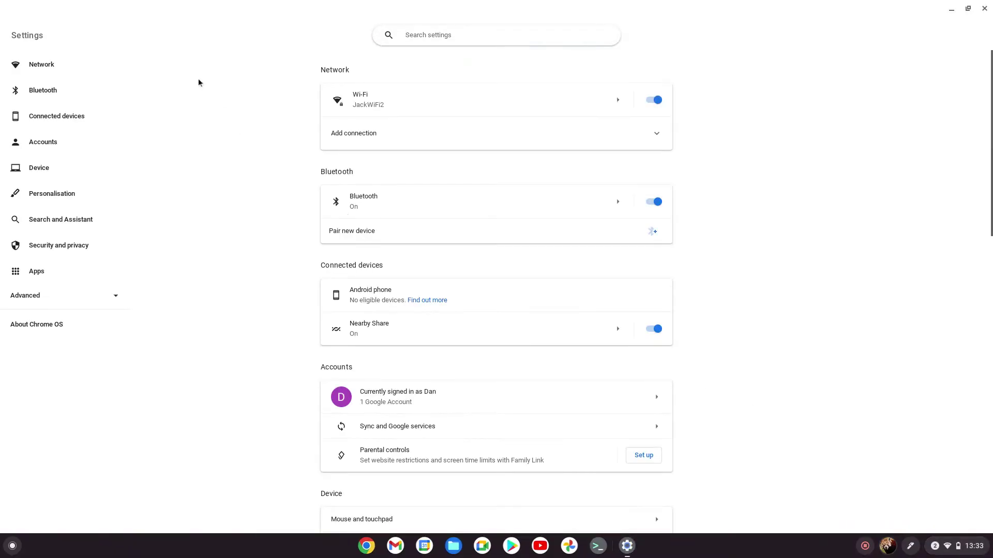
left_click(60, 198)
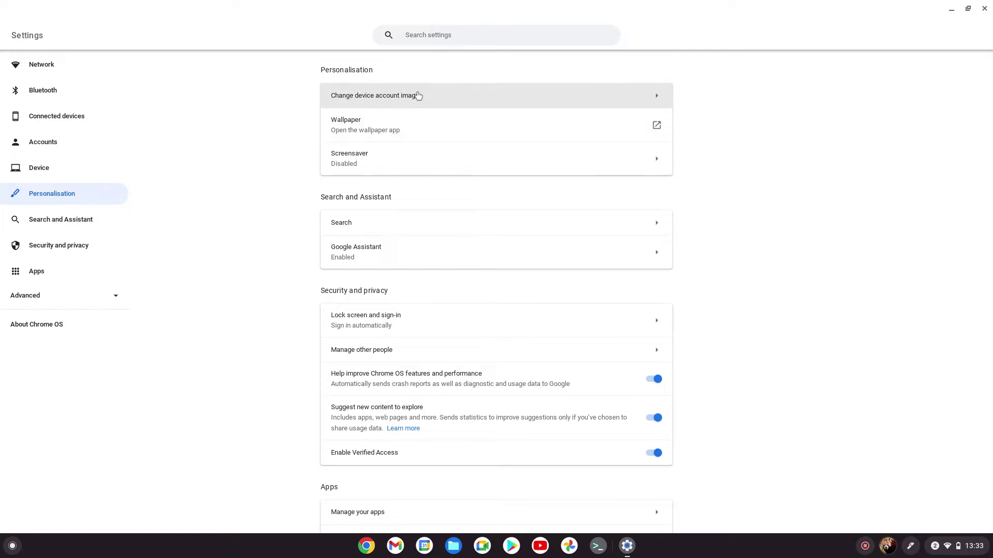
left_click(432, 100)
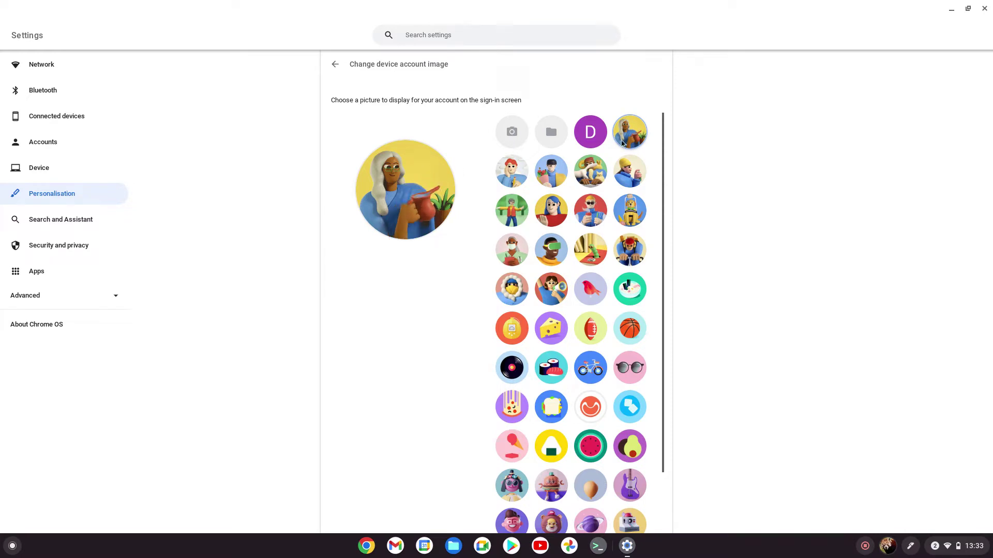
- Try several avatars in turn, ending on the pink sunglasses picture as account image
left_click(524, 177)
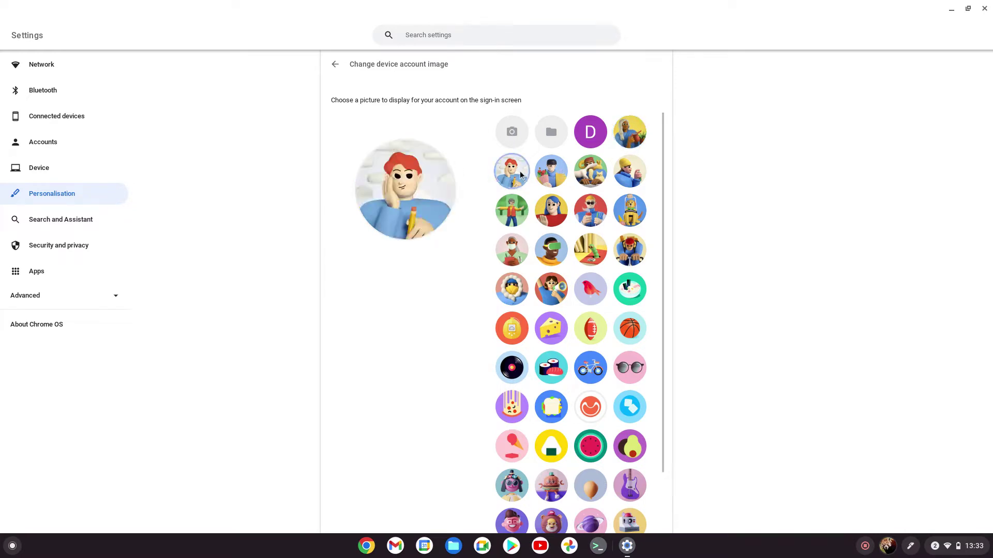
left_click(519, 216)
left_click(551, 212)
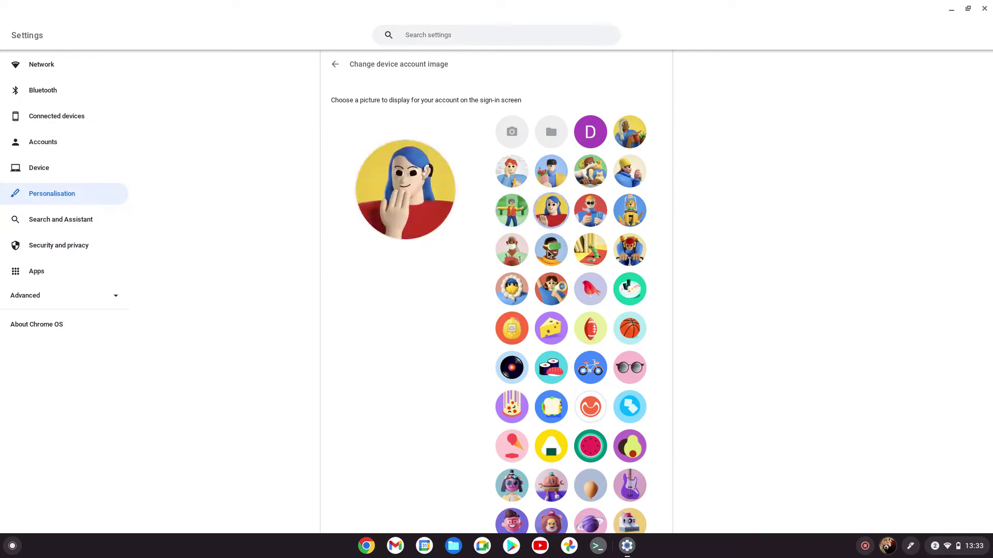
left_click(551, 250)
left_click(552, 288)
left_click(590, 288)
left_click(590, 328)
left_click(563, 326)
left_click(515, 333)
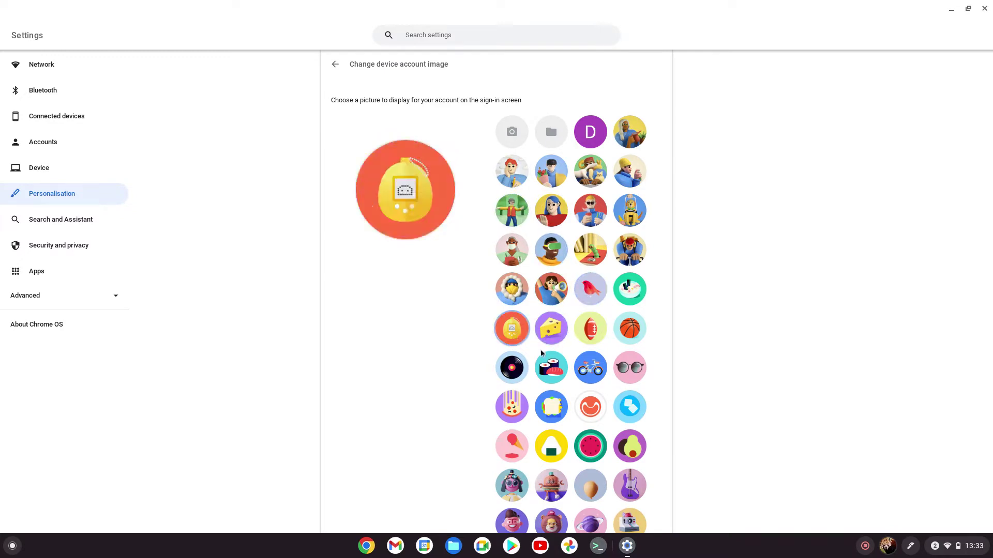
left_click(549, 363)
left_click(597, 364)
left_click(630, 368)
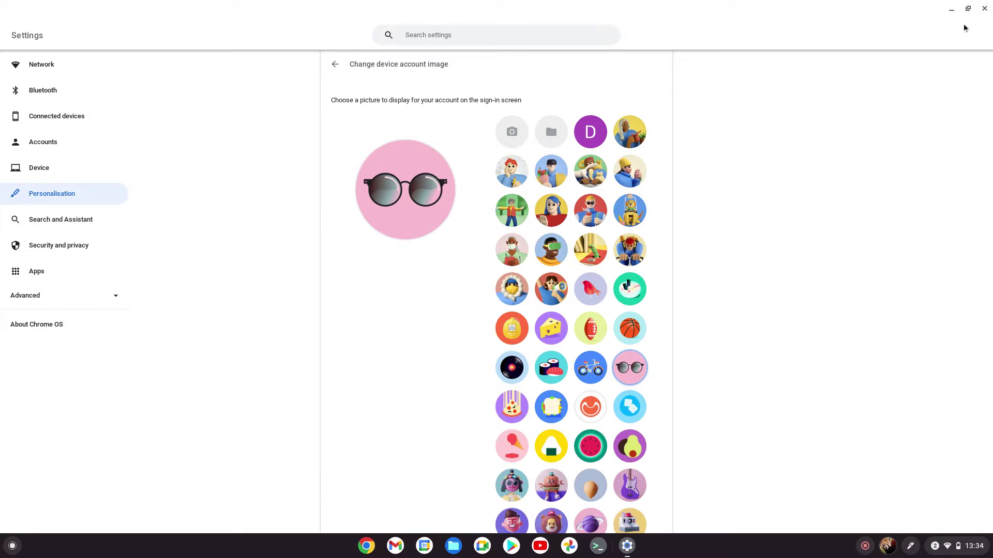
- Close Settings, open Downloads in Files, and briefly preview panda-g0d719e958_1920.jpg
left_click(984, 8)
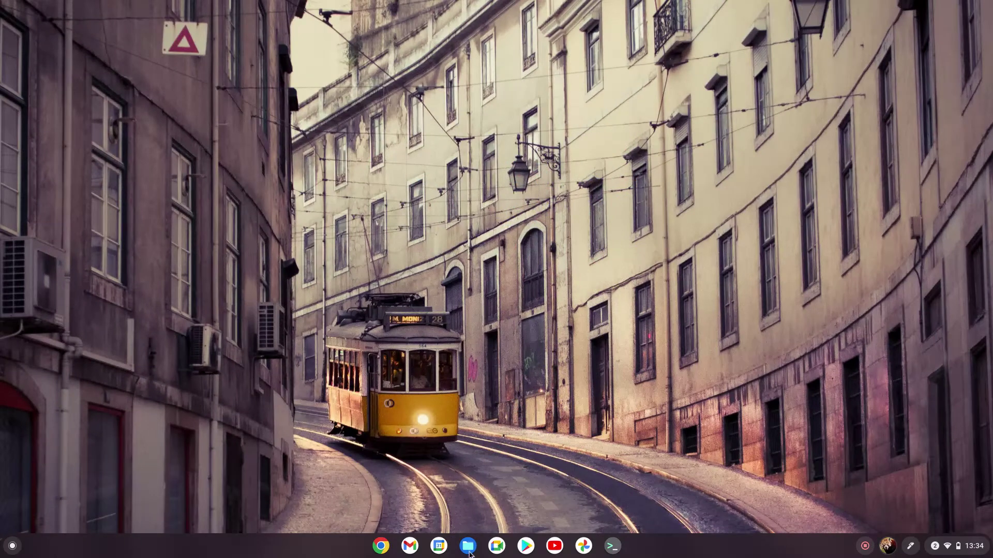
left_click(468, 546)
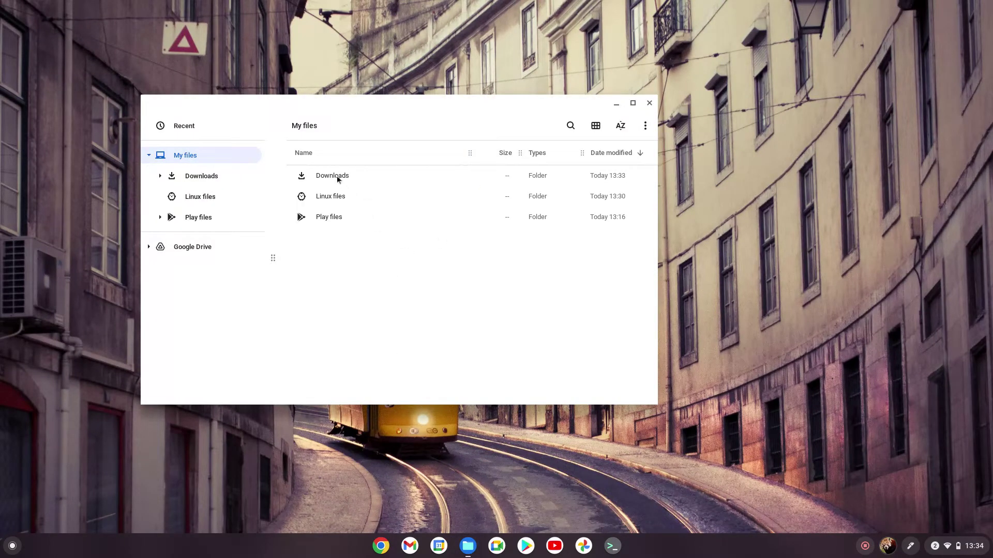
double_click(337, 176)
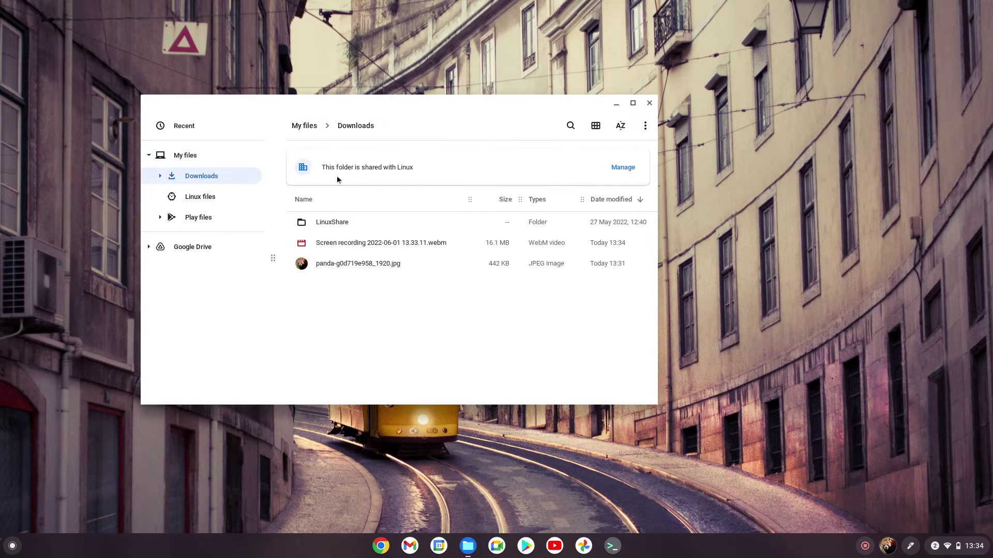
double_click(359, 264)
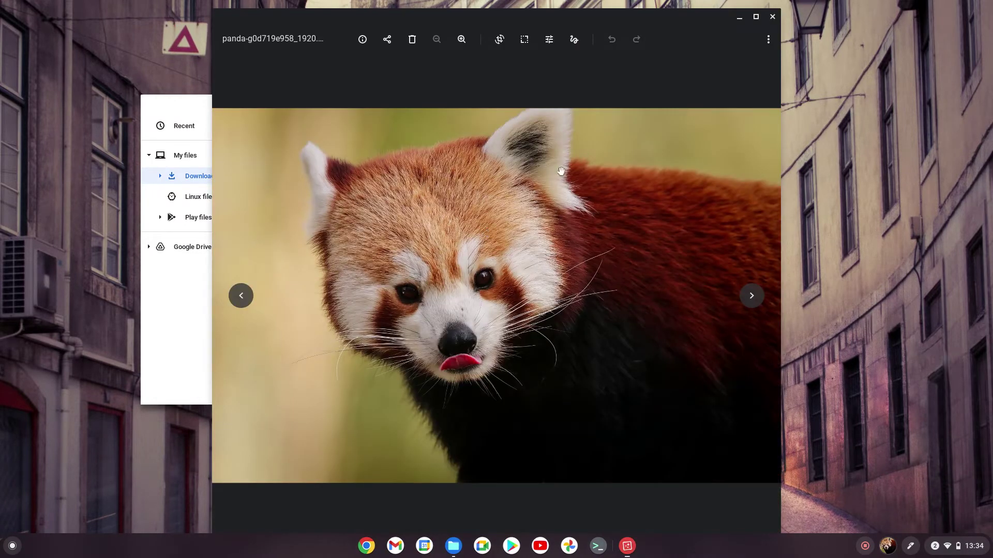
left_click(773, 17)
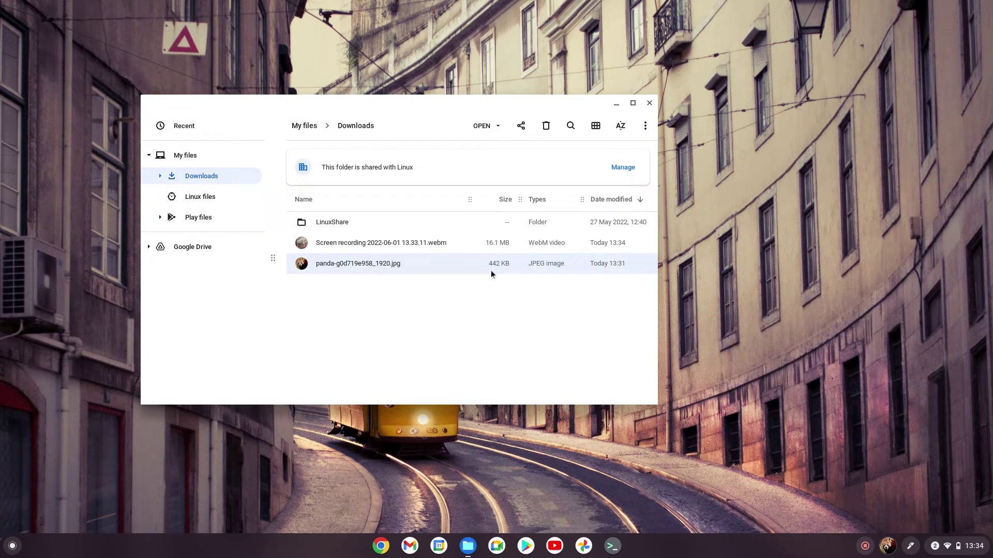
double_click(361, 266)
left_click(756, 17)
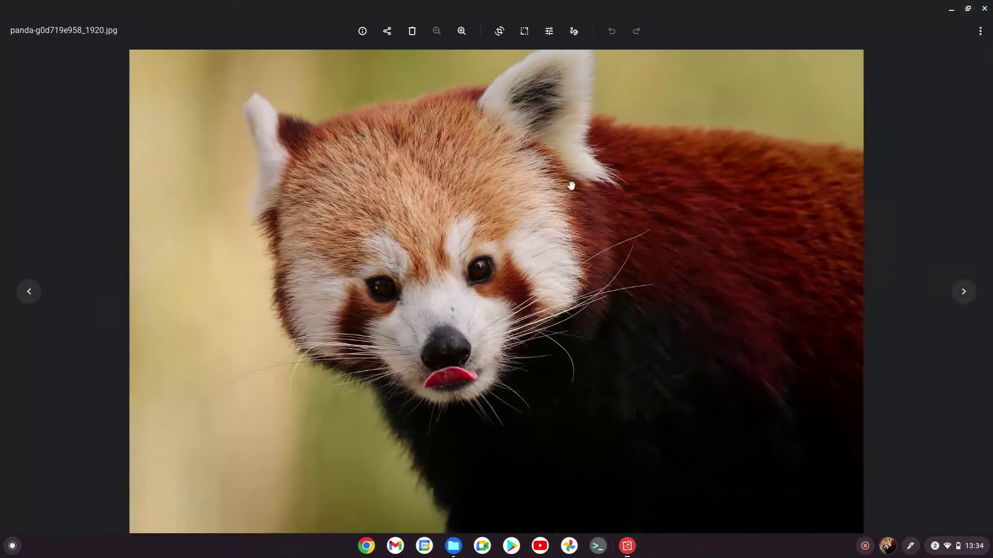
left_click(530, 31)
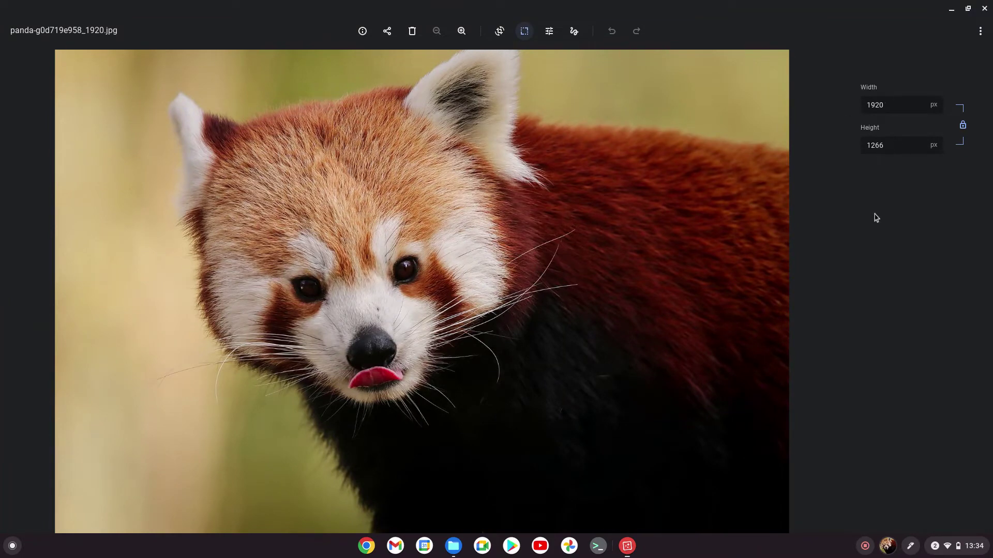
left_click(985, 8)
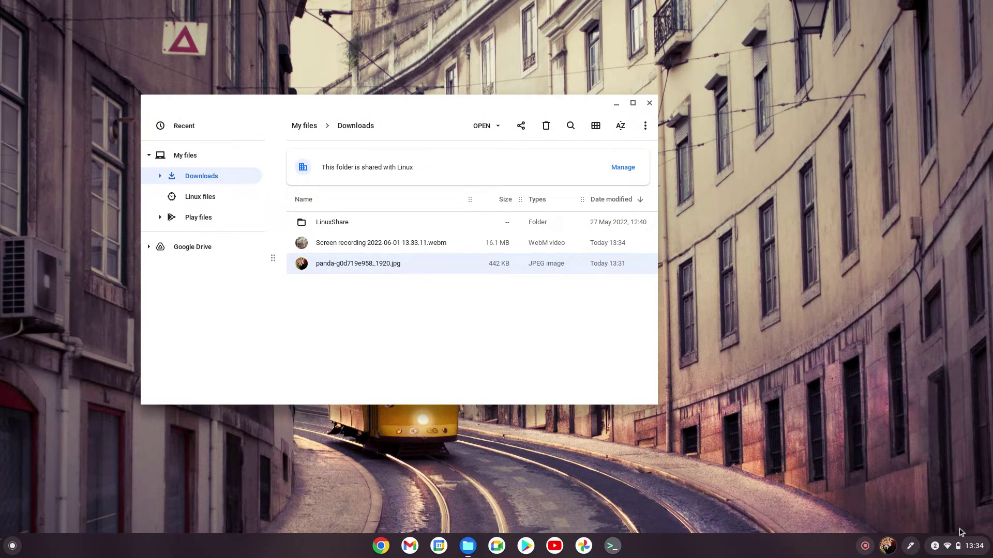
- Make the flower-holding avatar the device account image in Settings
left_click(957, 550)
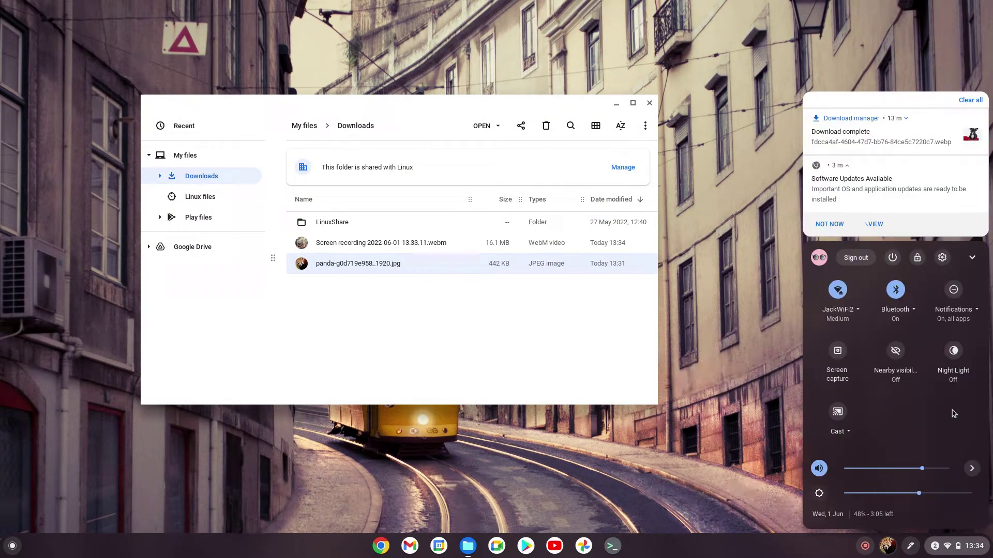
left_click(942, 258)
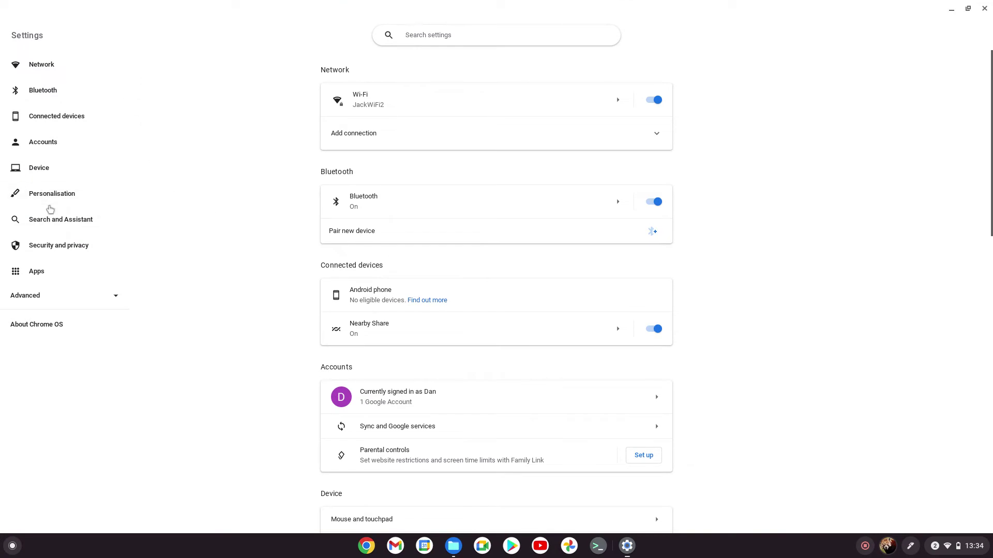
left_click(40, 200)
left_click(472, 104)
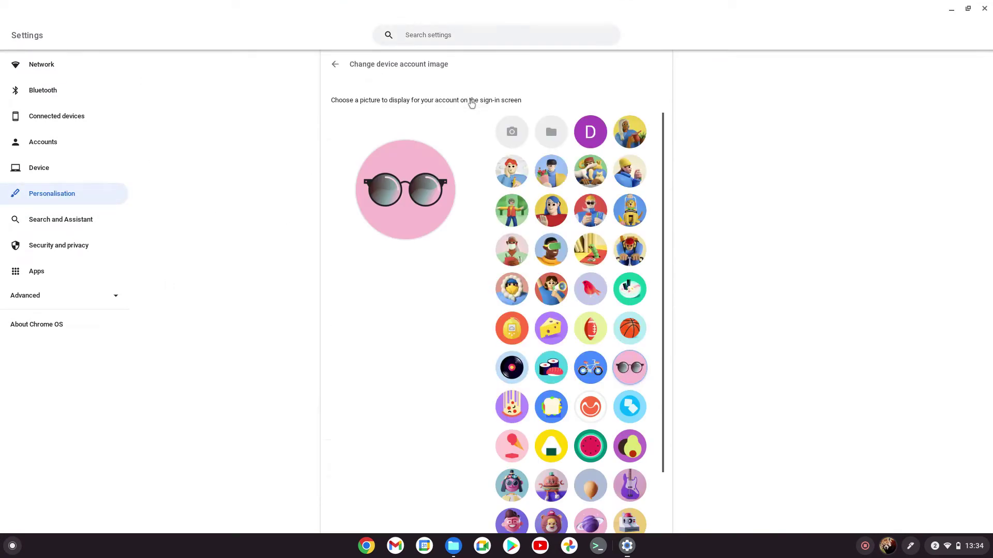
left_click(542, 180)
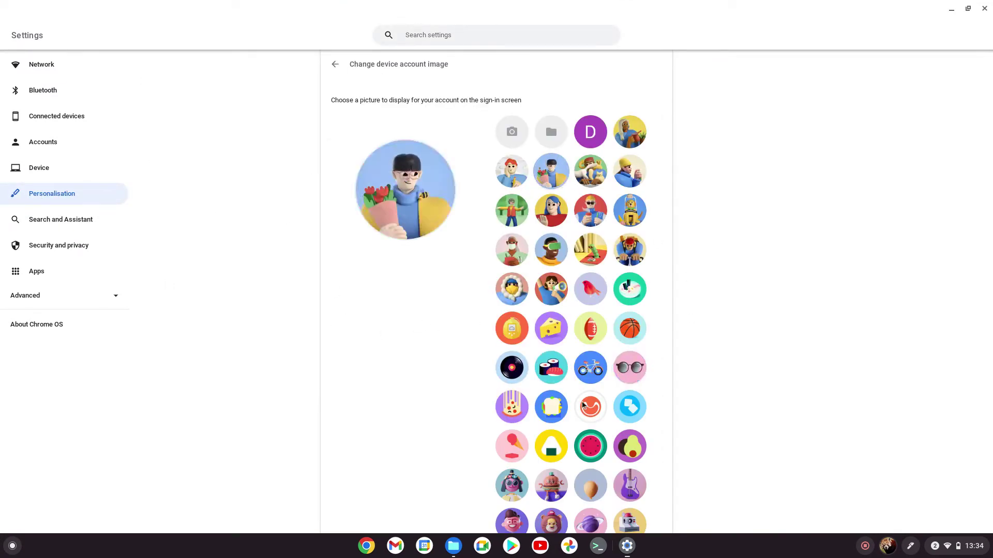
right_click(406, 179)
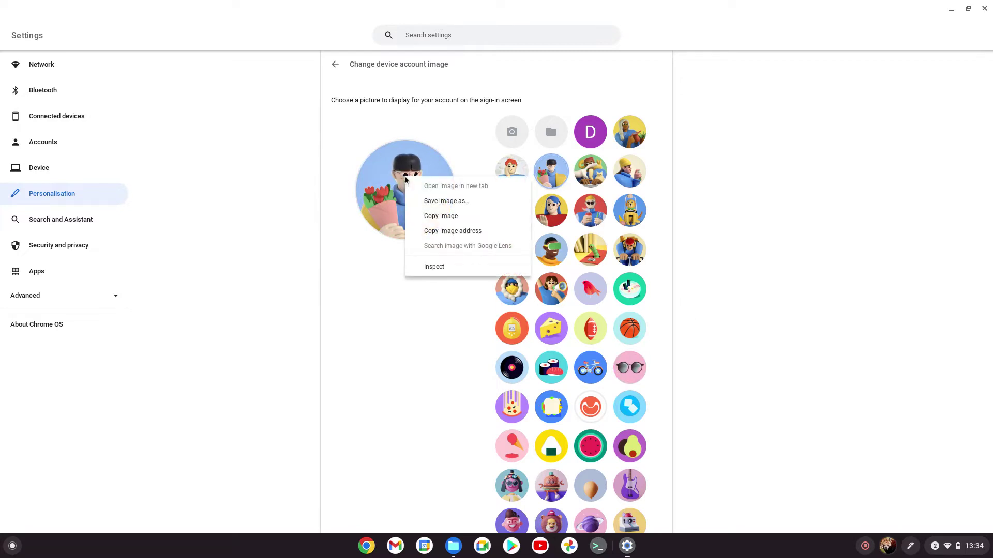
left_click(457, 201)
left_click(709, 416)
- Open the downloaded avatar PNG from its folder and confirm it is 192 × 192 px
left_click(830, 519)
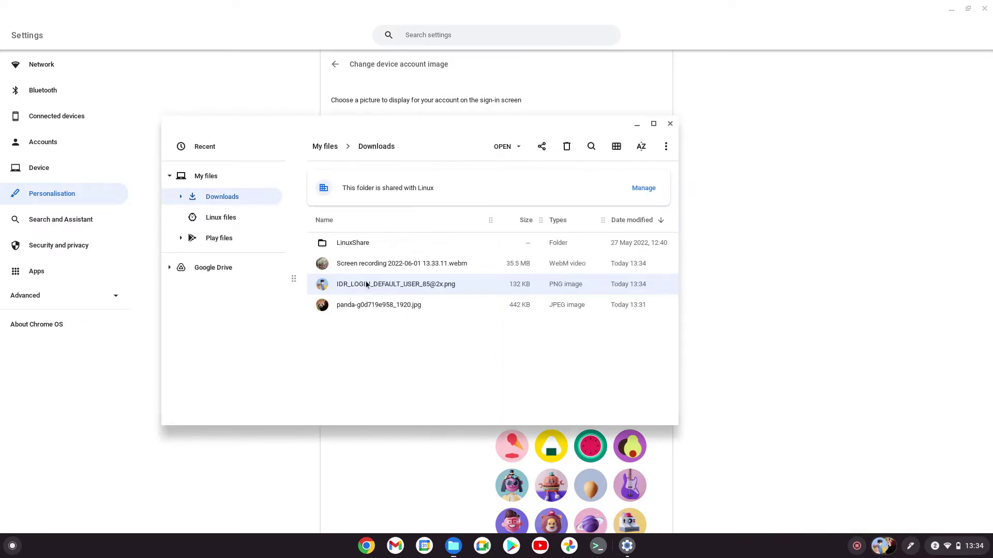
double_click(395, 284)
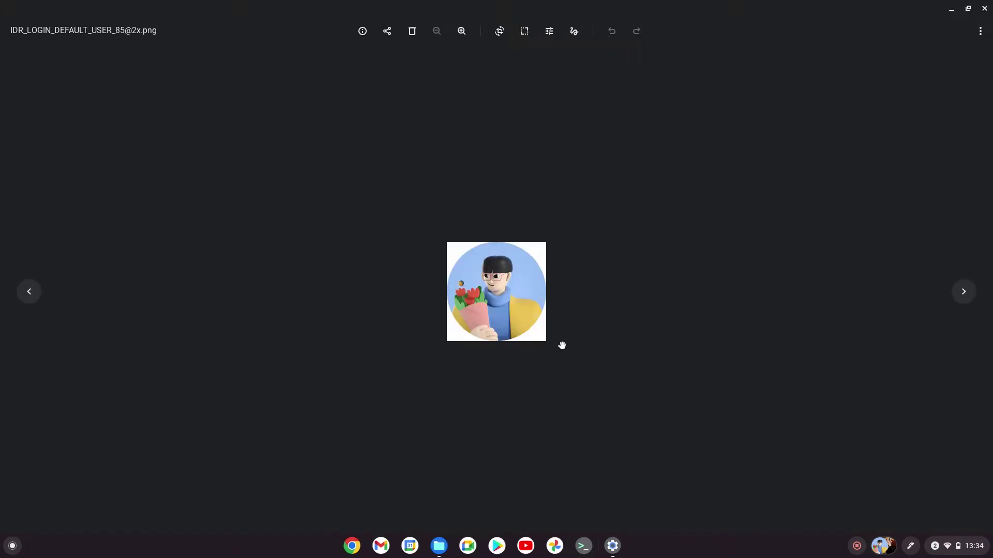
left_click(525, 31)
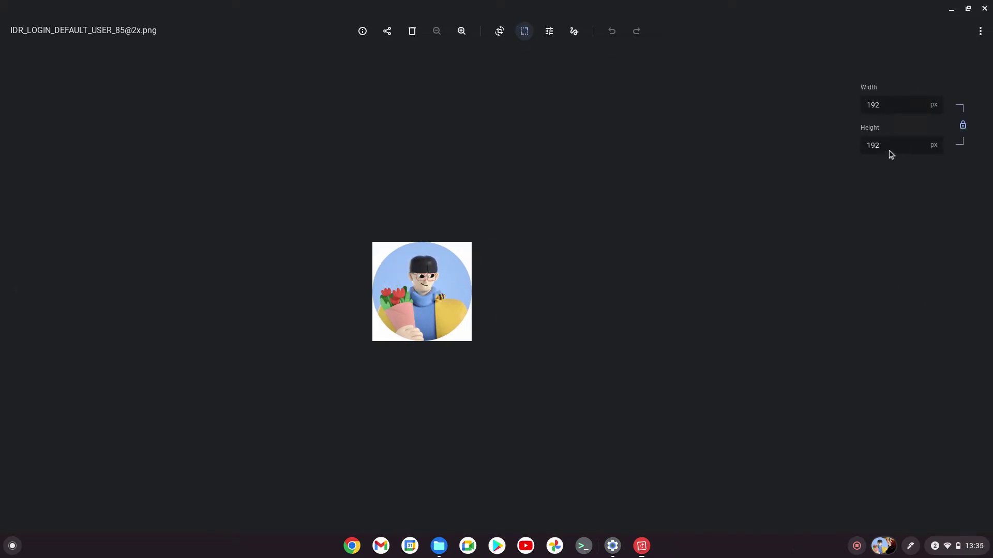
left_click(985, 8)
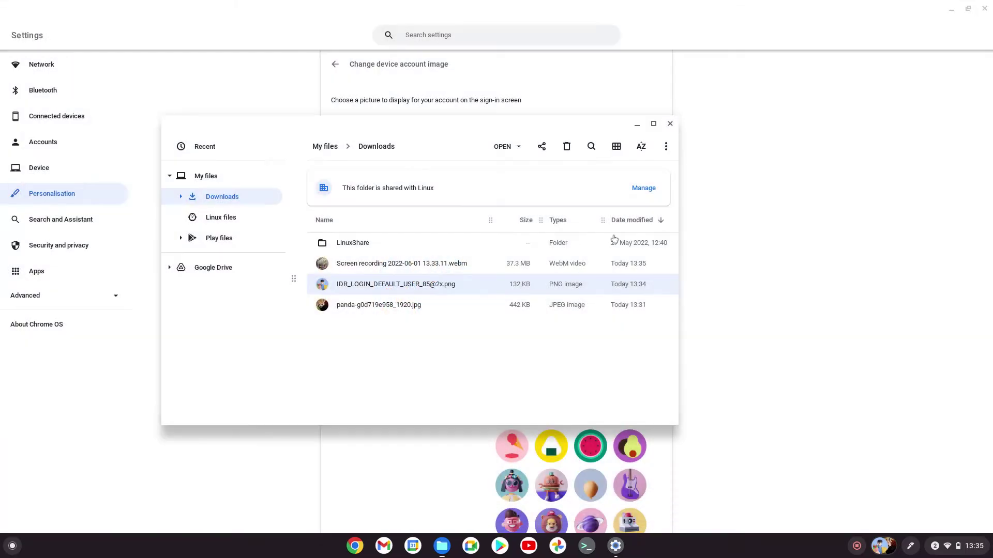
- Open the panda photo in Gallery and rescale its width to 192 px
left_click(370, 305)
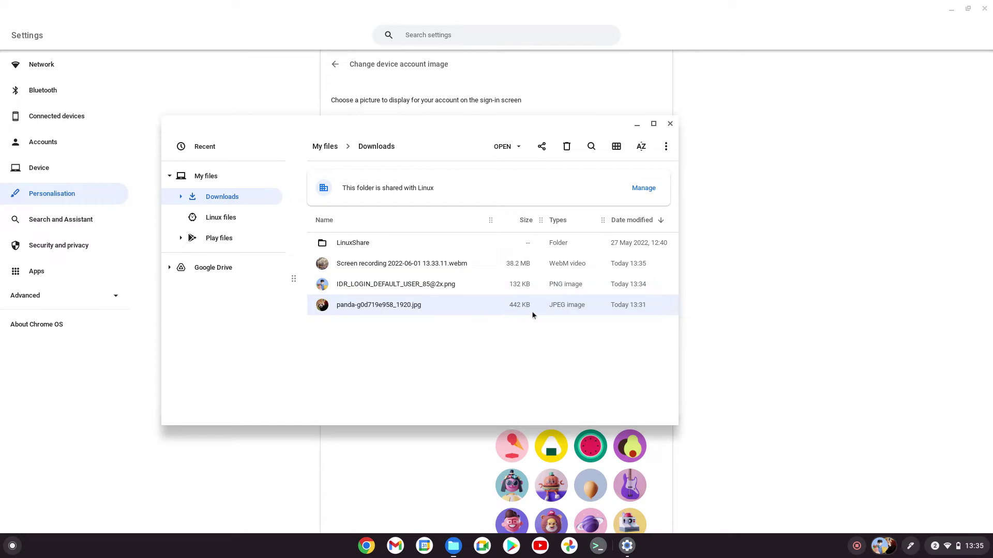
double_click(390, 302)
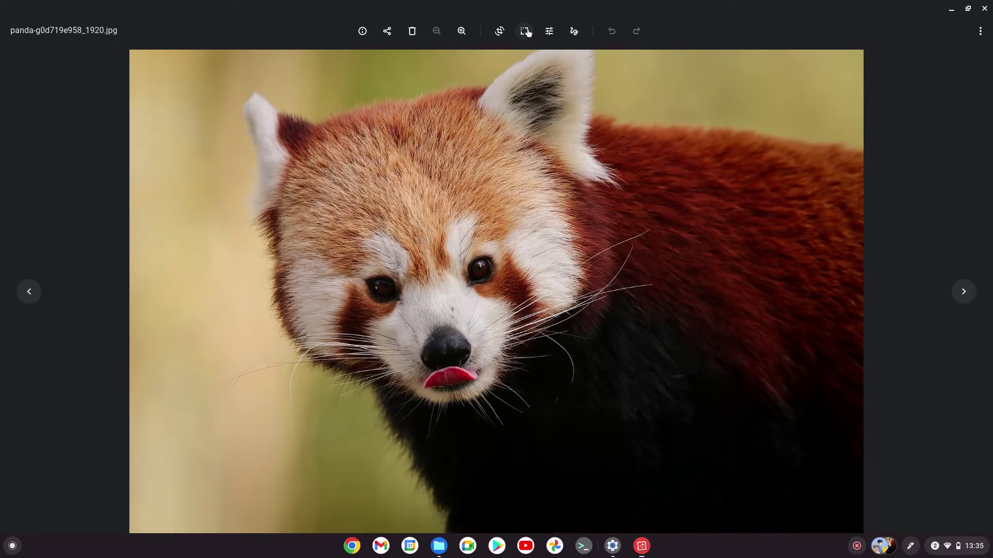
left_click(525, 31)
left_click(872, 105)
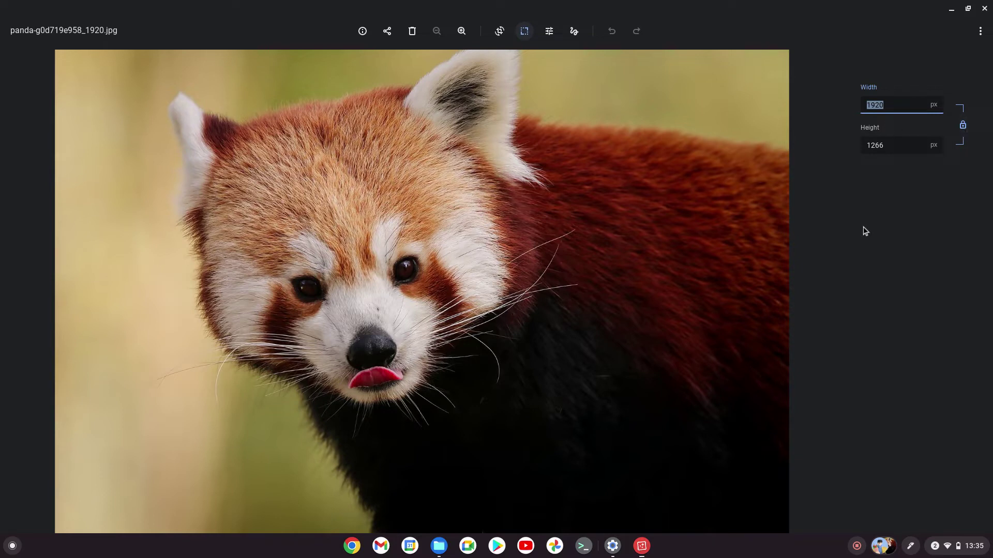
type("1")
left_click(443, 555)
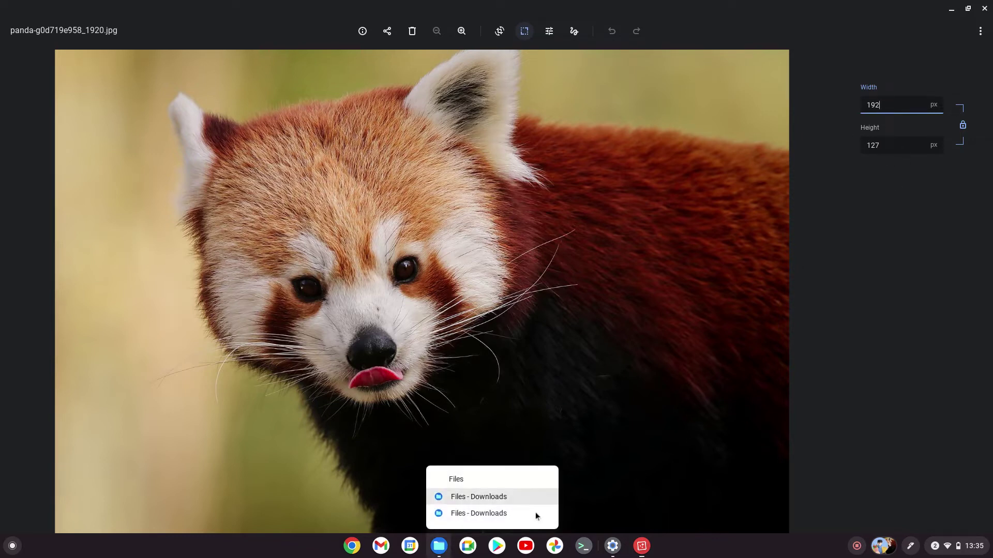
left_click(498, 512)
double_click(353, 263)
left_click(534, 39)
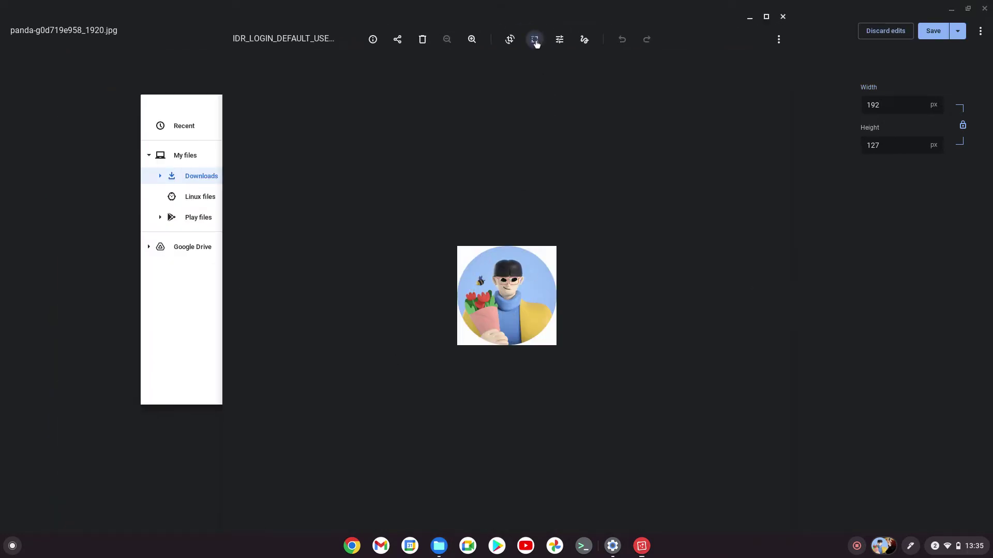
- Close the avatar viewer and discard the panda photo's 192 × 127 resize
left_click(783, 17)
left_click(813, 191)
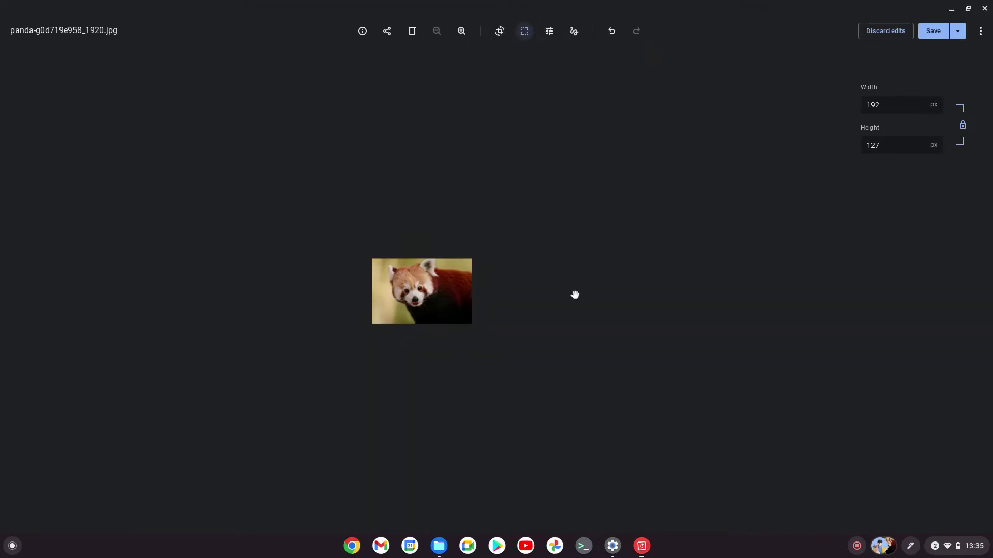
left_click(885, 30)
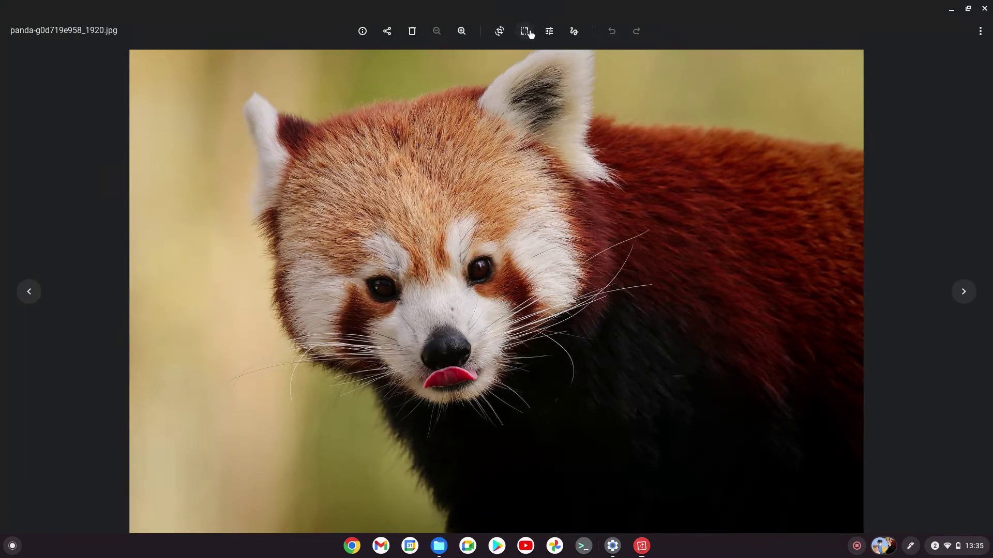
- Rescale the panda photo to a 192 × 192 px square
left_click(523, 31)
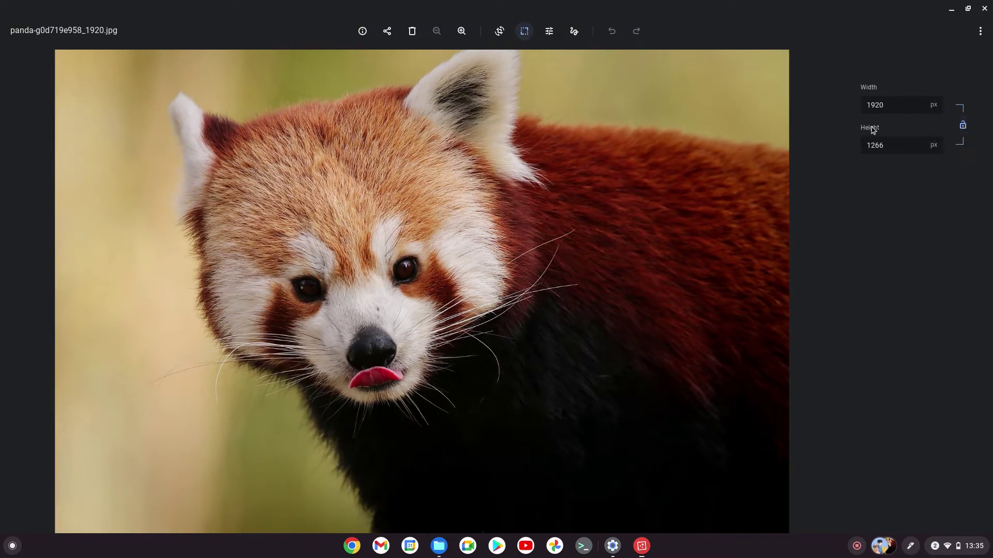
double_click(886, 104)
type("19")
key("Tab")
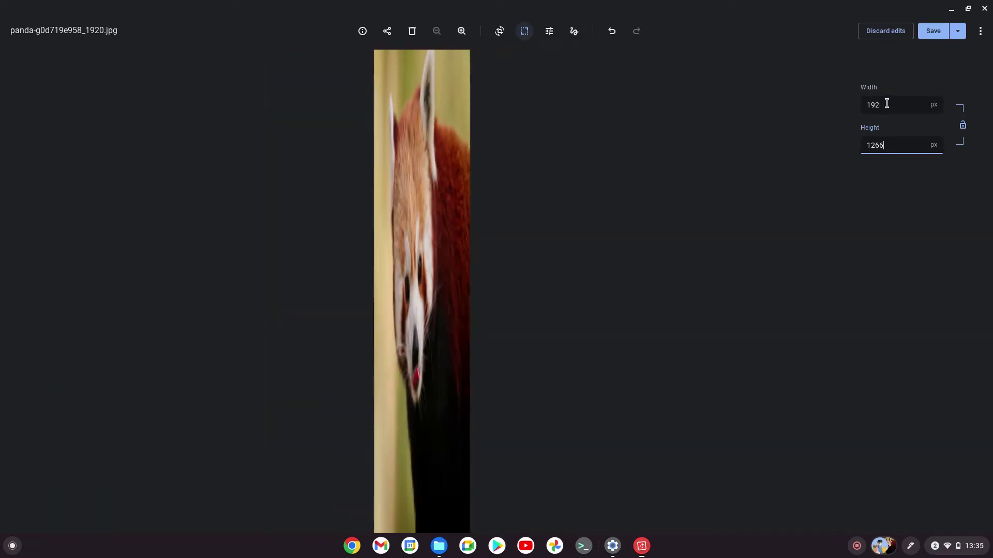
key("BackSpace")
key("Tab")
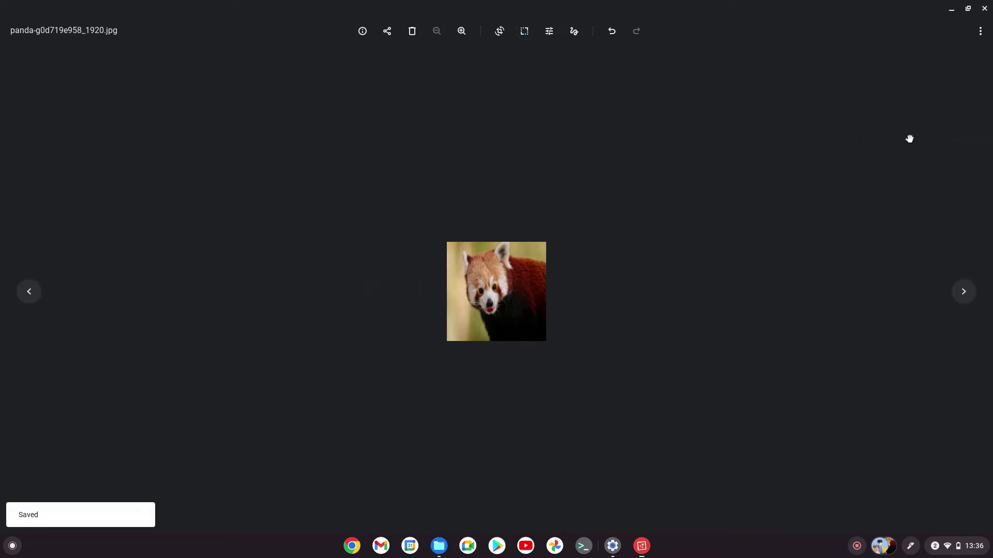
- Close Gallery and select panda-g0d719e958_1920.jpg, now 49 KB, in Downloads
left_click(984, 8)
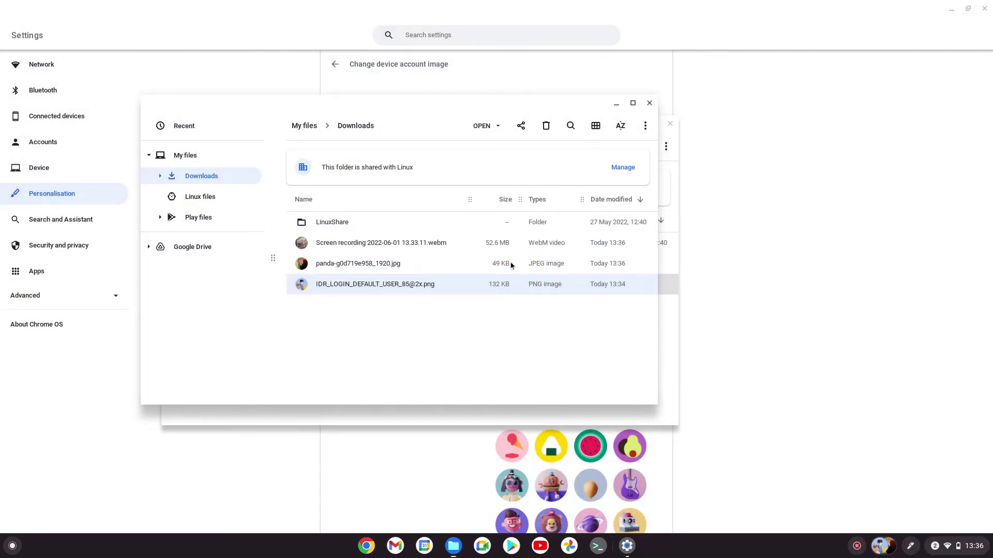
left_click(361, 265)
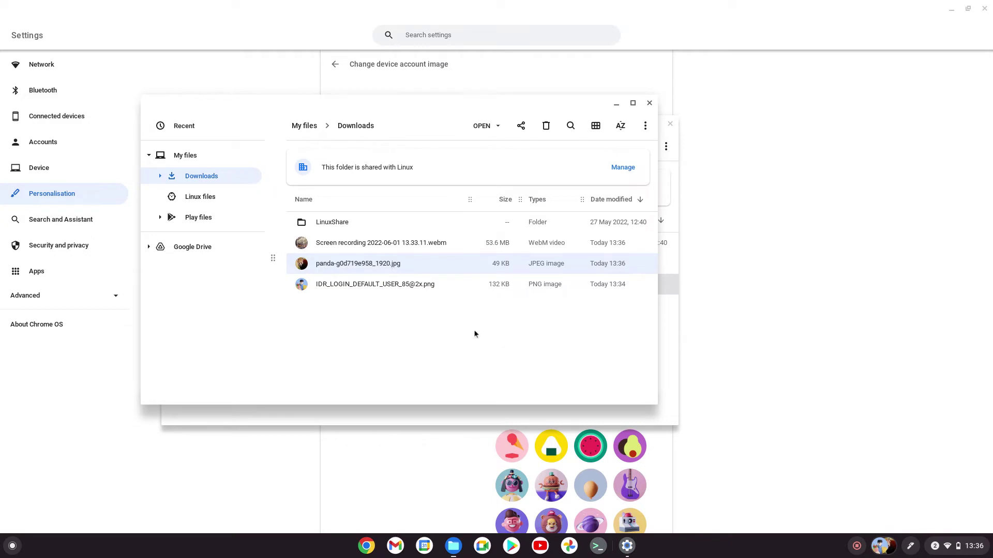
- Bring Chrome forward and enter 'squoosh' in the address bar
left_click(368, 548)
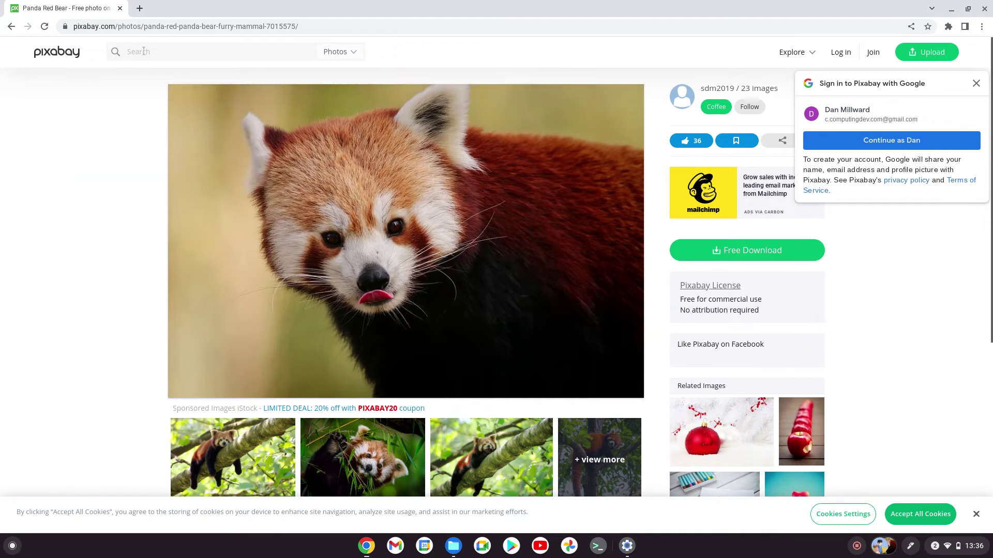
left_click(150, 24)
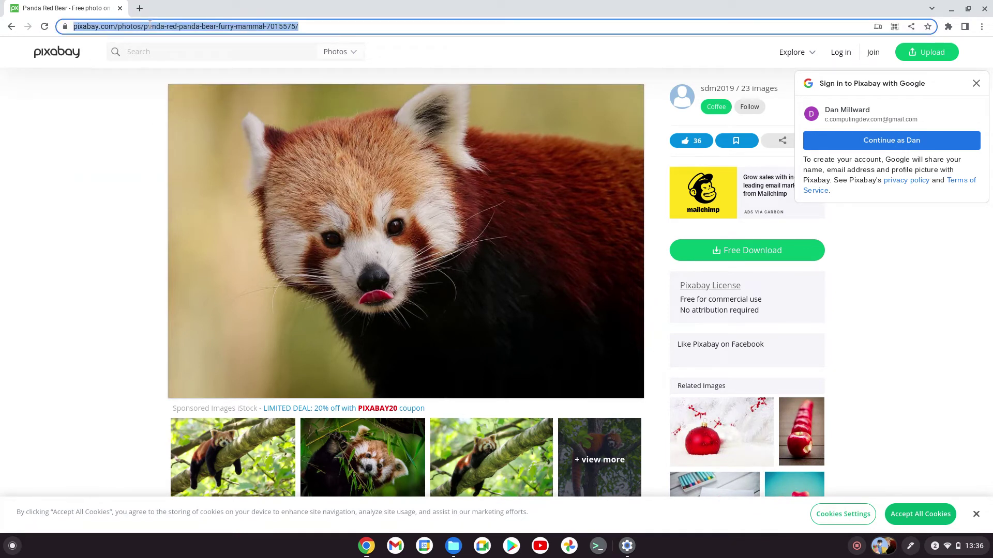
type("sq")
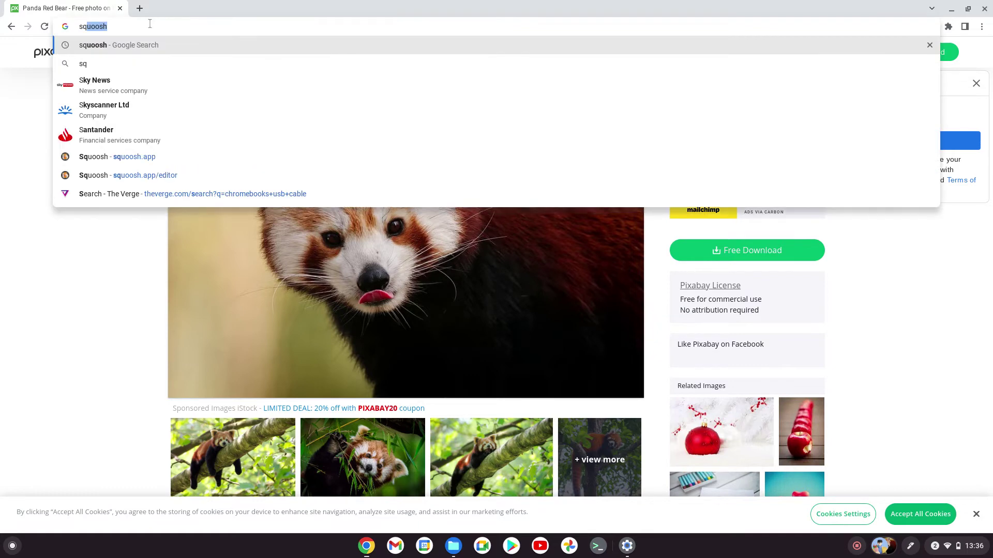
type("uoos")
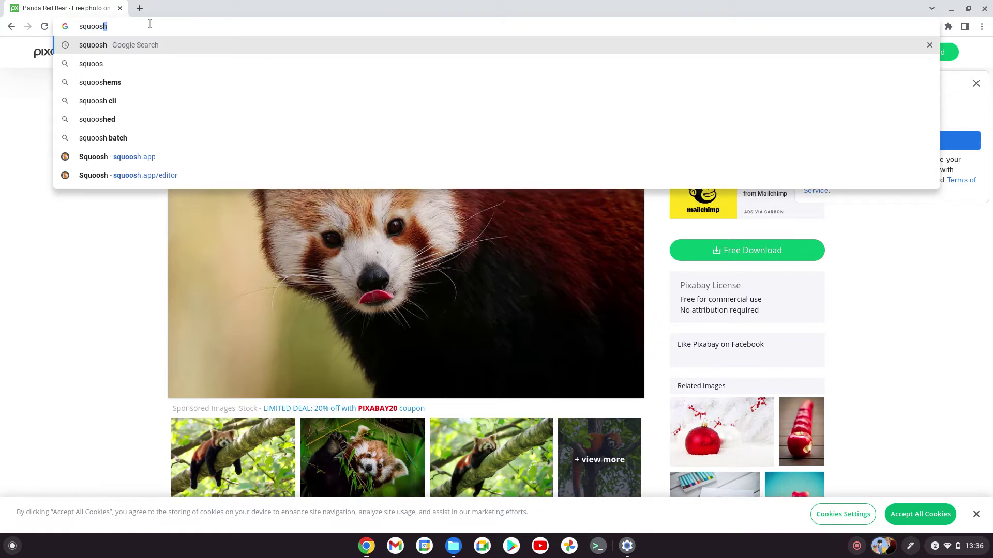
type("h")
- Search for squoosh, open squoosh.app, and load panda-g0d719e958_1920.jpg from Downloads
key("Return")
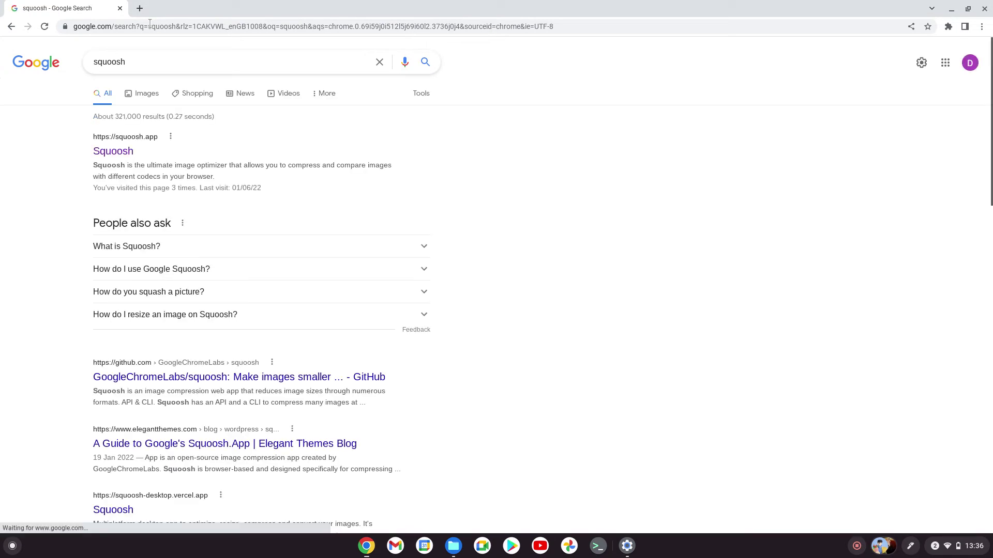
left_click(112, 158)
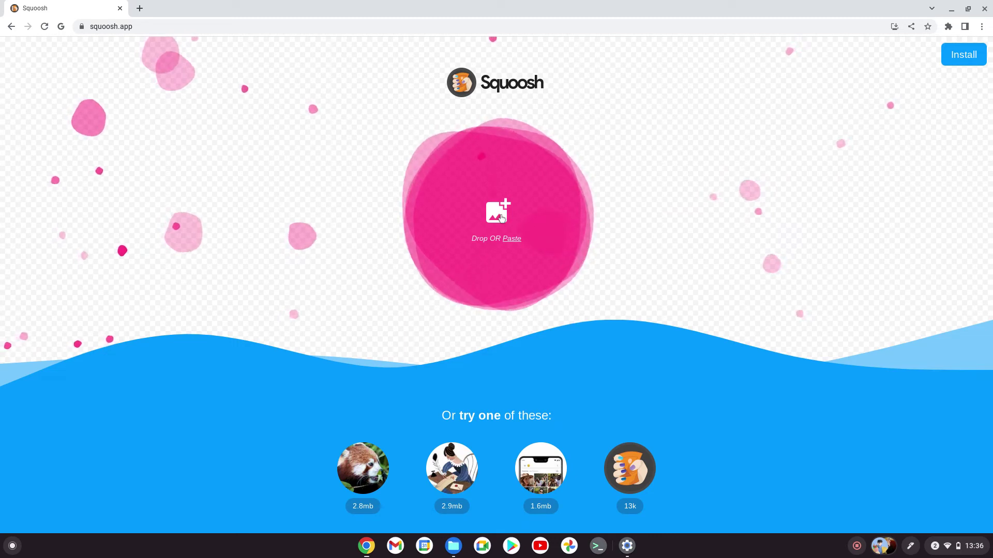
left_click(499, 215)
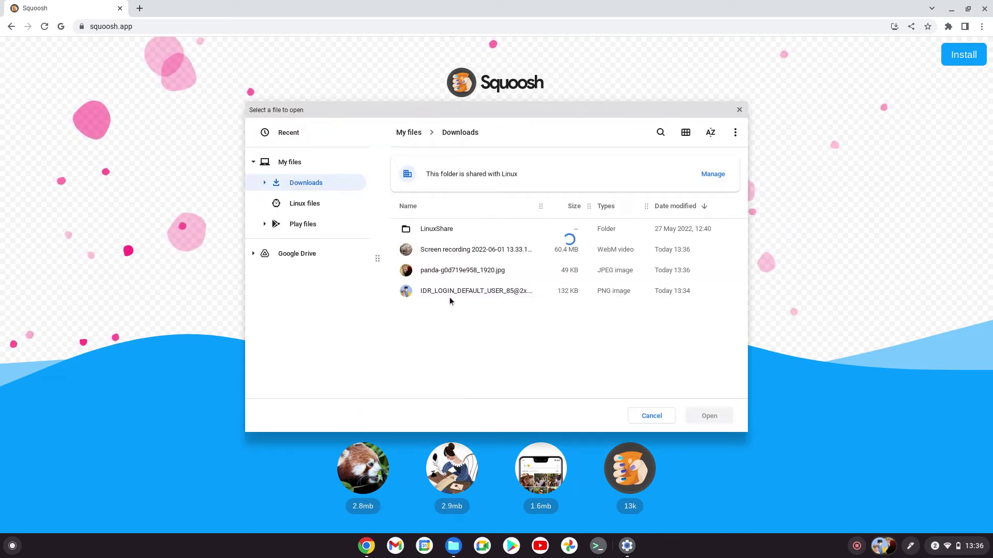
double_click(481, 269)
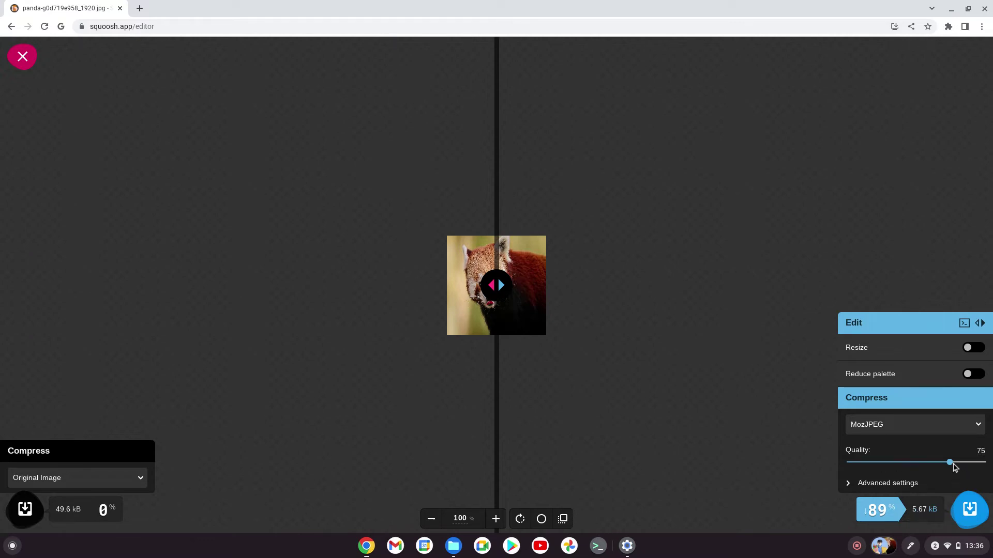
- Compare quality 6 against the original, then download the MozJPEG quality-75 panda (about 5.67 kB)
left_click_drag(496, 283, 528, 286)
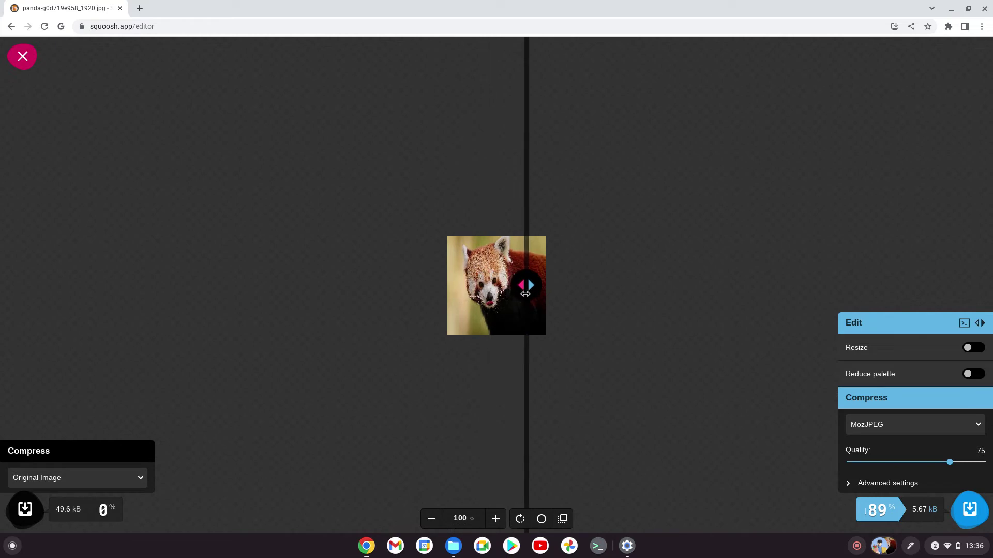
left_click(858, 463)
left_click_drag(527, 286, 445, 284)
left_click(950, 463)
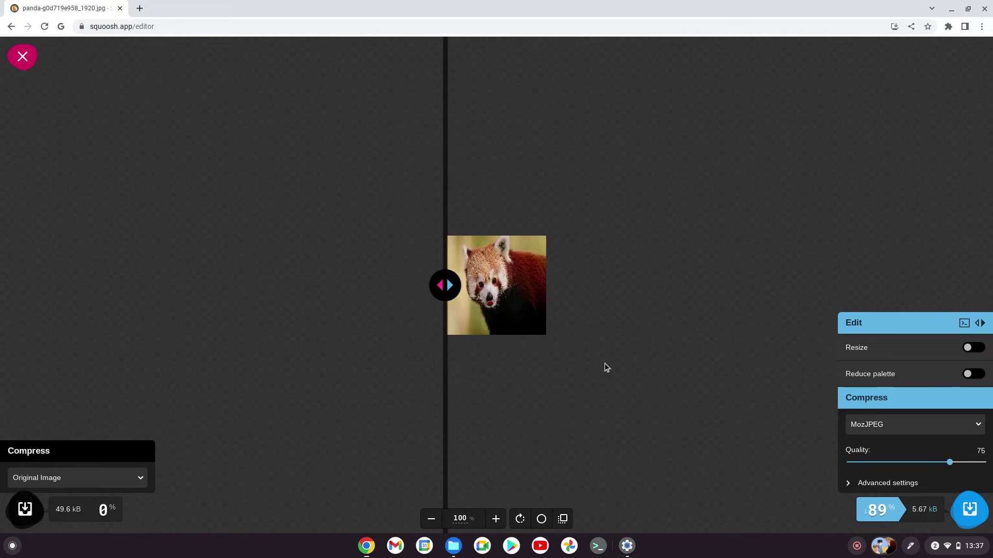
left_click_drag(466, 295, 611, 285)
left_click(972, 512)
- Confirm panda-g0d719e958_1920 (1).jpg at 6 KB sits in Downloads, then close Files and Chrome
left_click(837, 516)
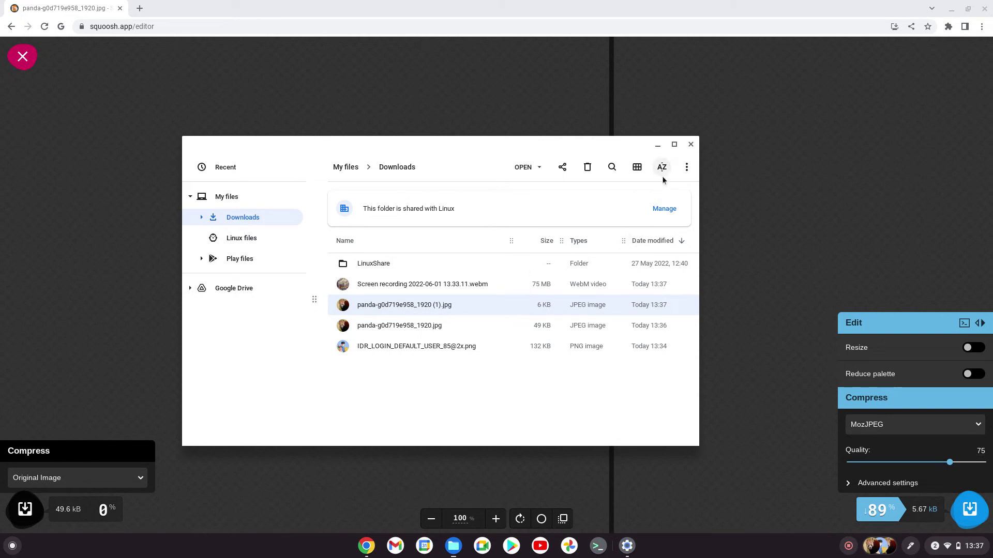
left_click(691, 146)
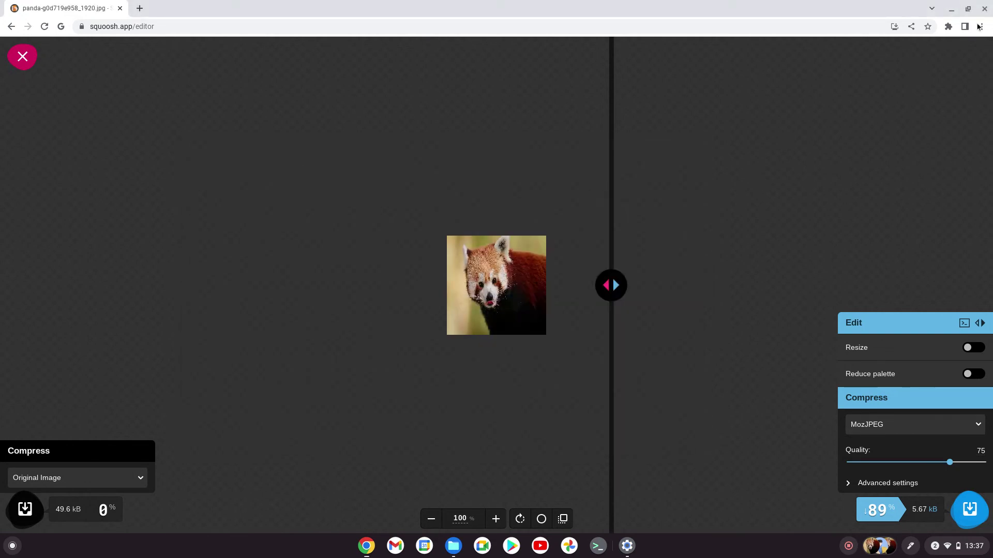
left_click(985, 9)
- Dismiss the leftover file pickers and close the Settings window
left_click(648, 102)
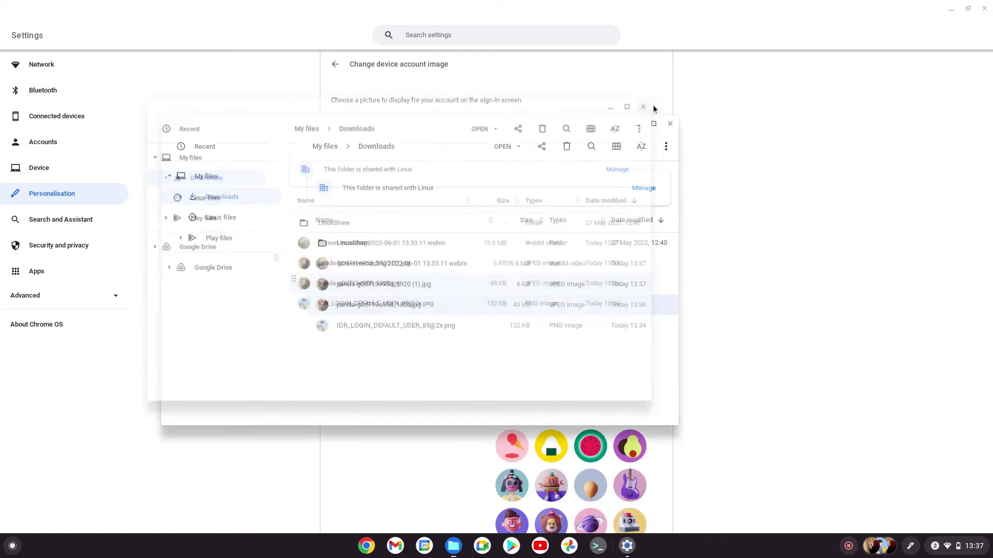
left_click(669, 124)
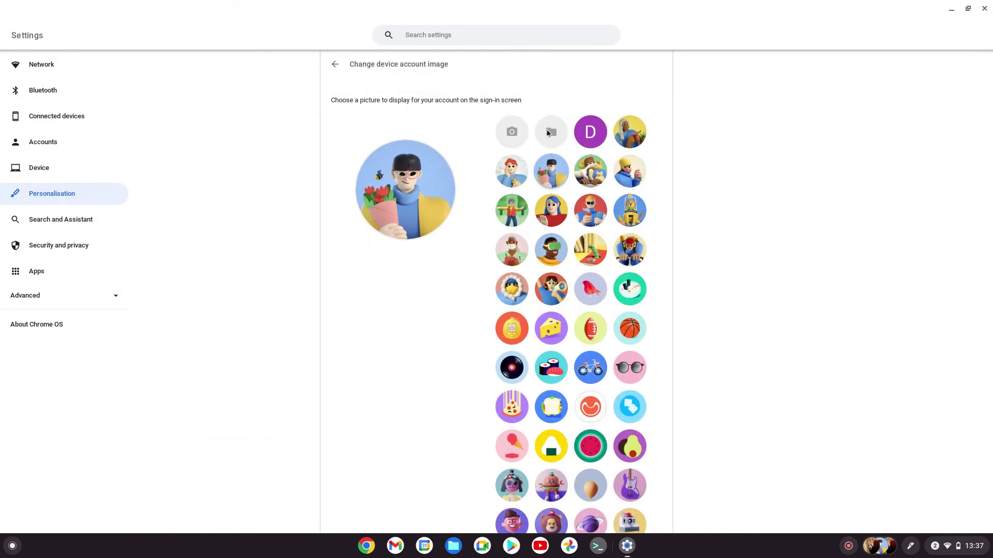
left_click(551, 132)
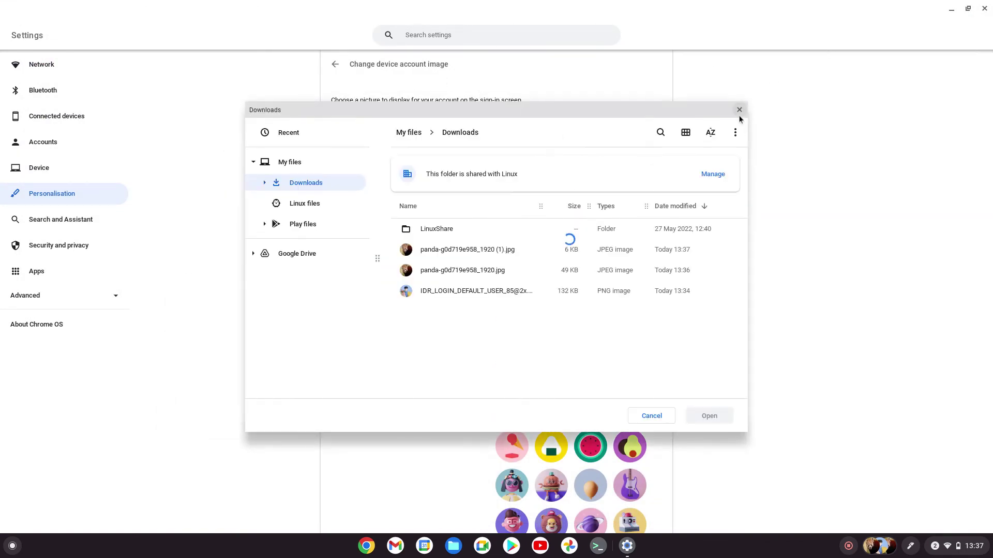
left_click(739, 110)
left_click(984, 9)
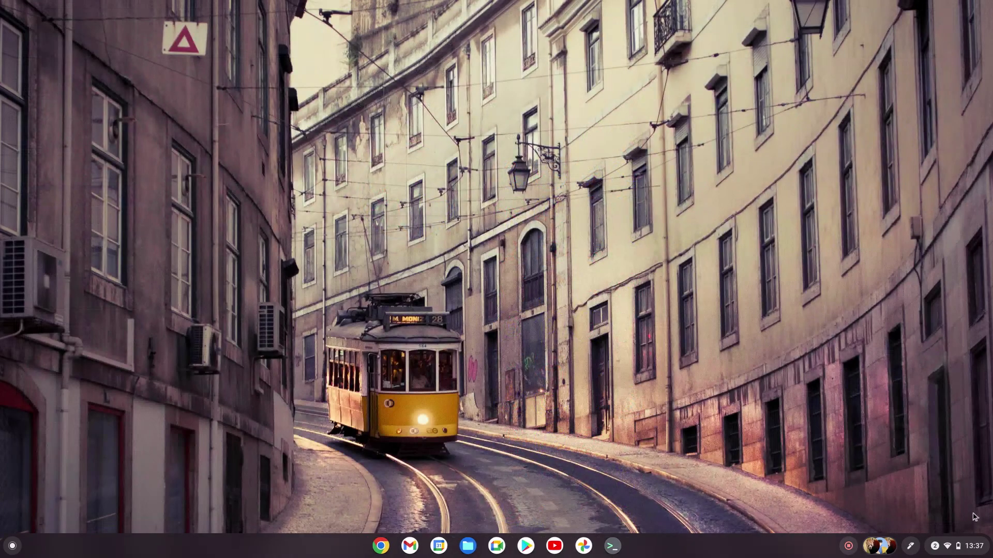
- Reopen Settings from Quick Settings and go to Personalisation > Change device account image
left_click(962, 553)
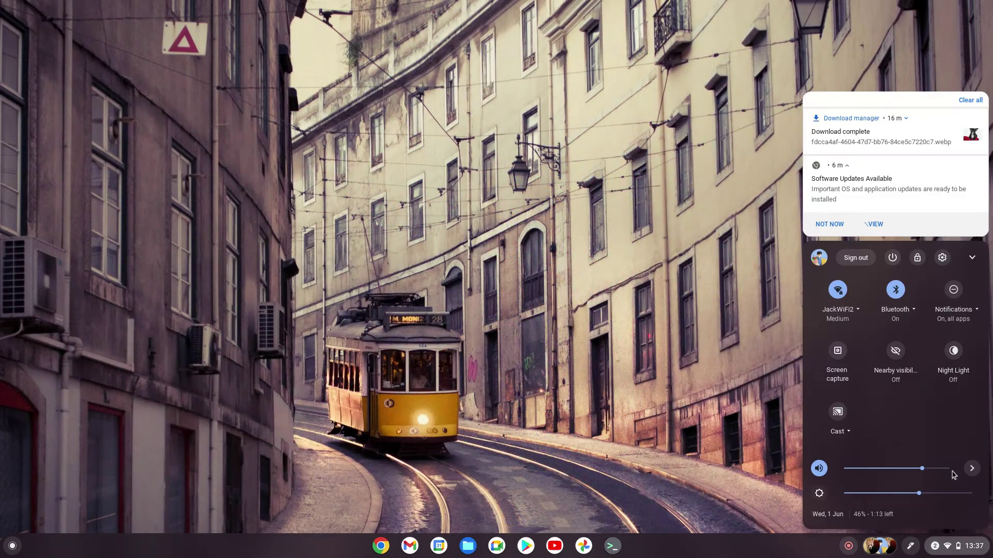
left_click(942, 258)
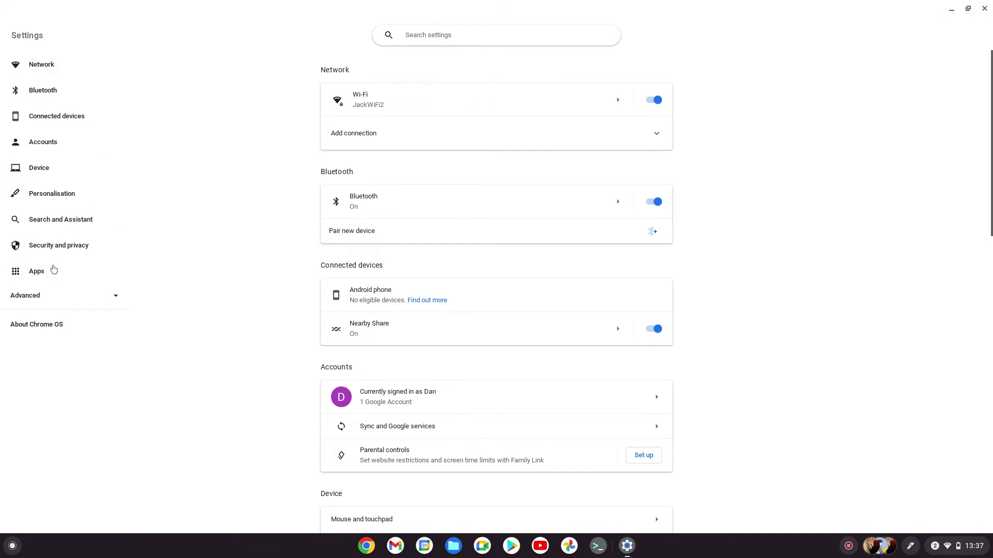
left_click(46, 196)
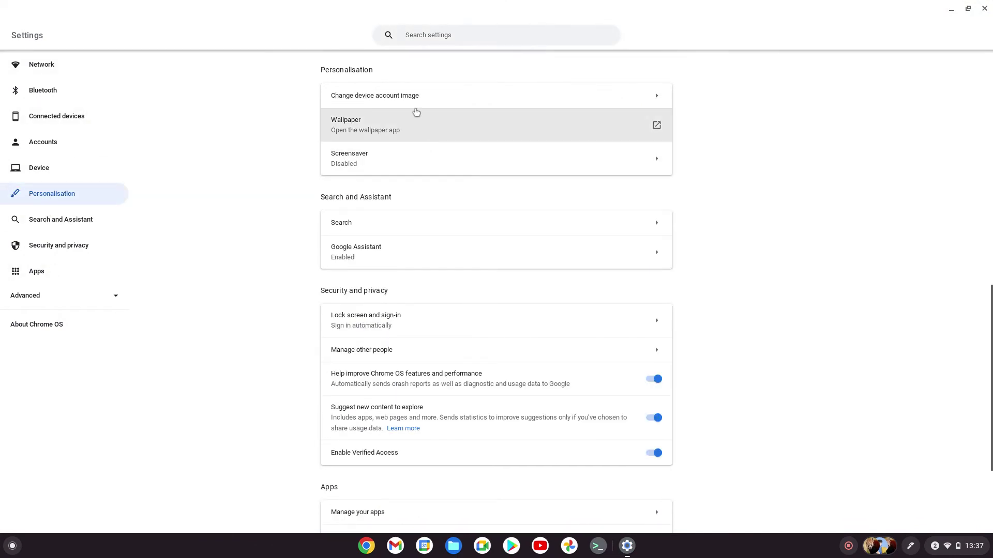
left_click(409, 100)
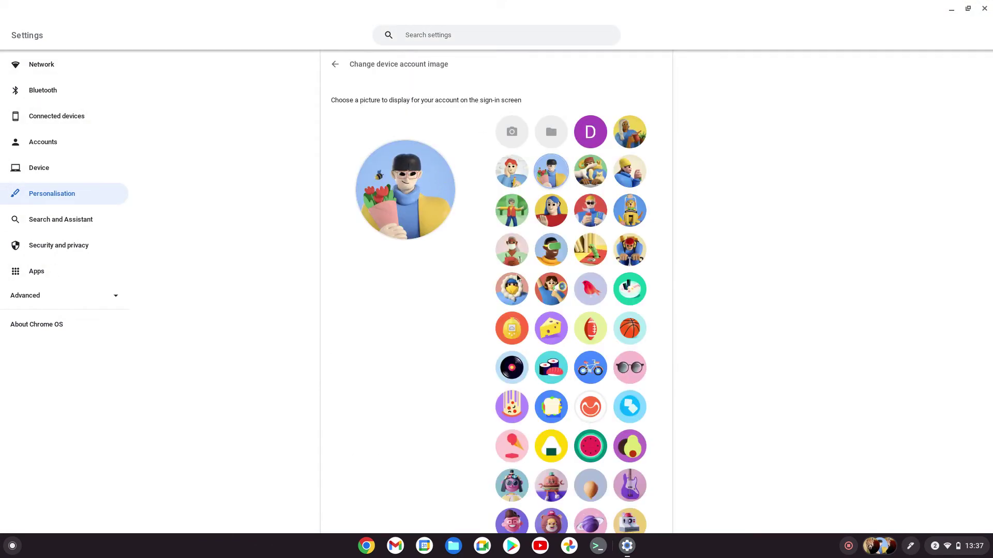
- Choose panda-g0d719e958_1920 (1).jpg from files as the device account image
left_click(550, 130)
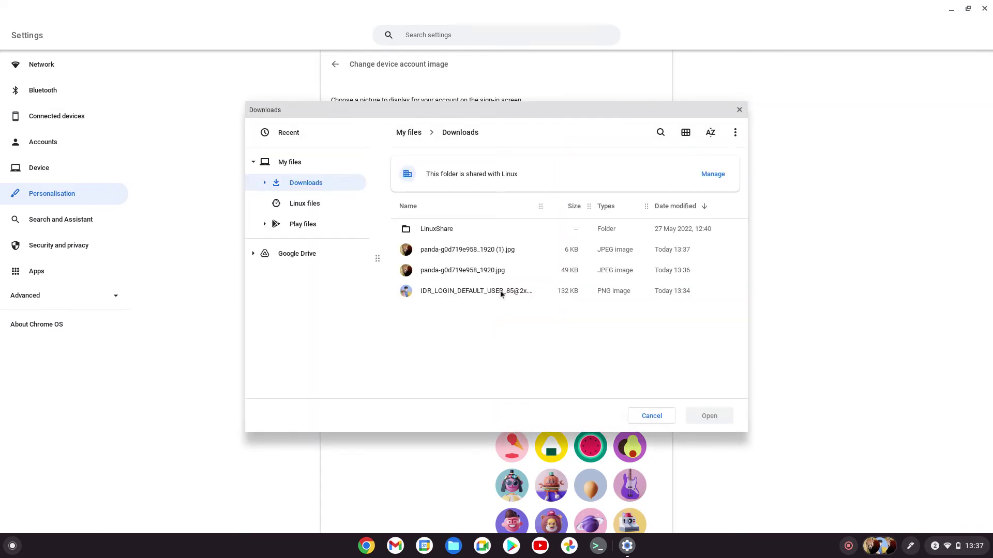
left_click(462, 252)
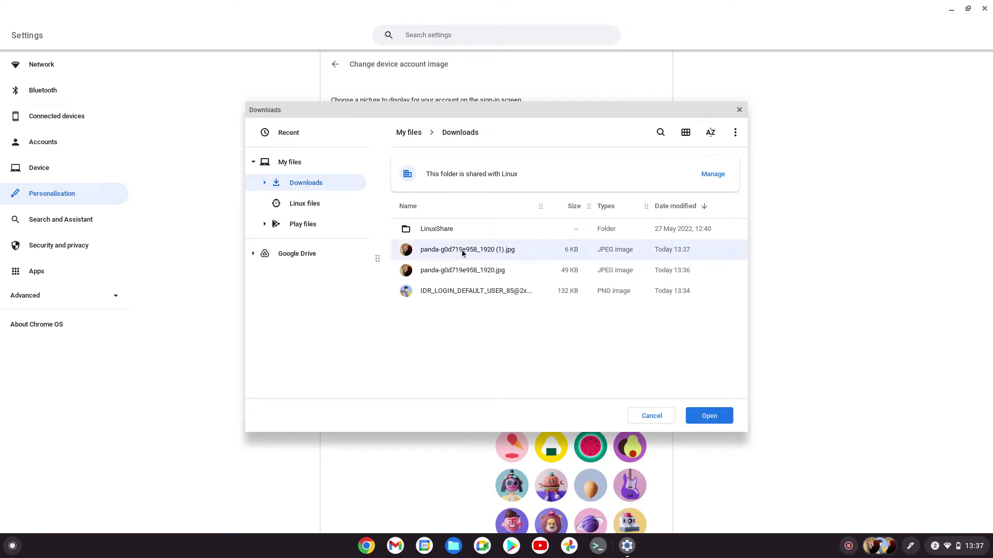
left_click(709, 417)
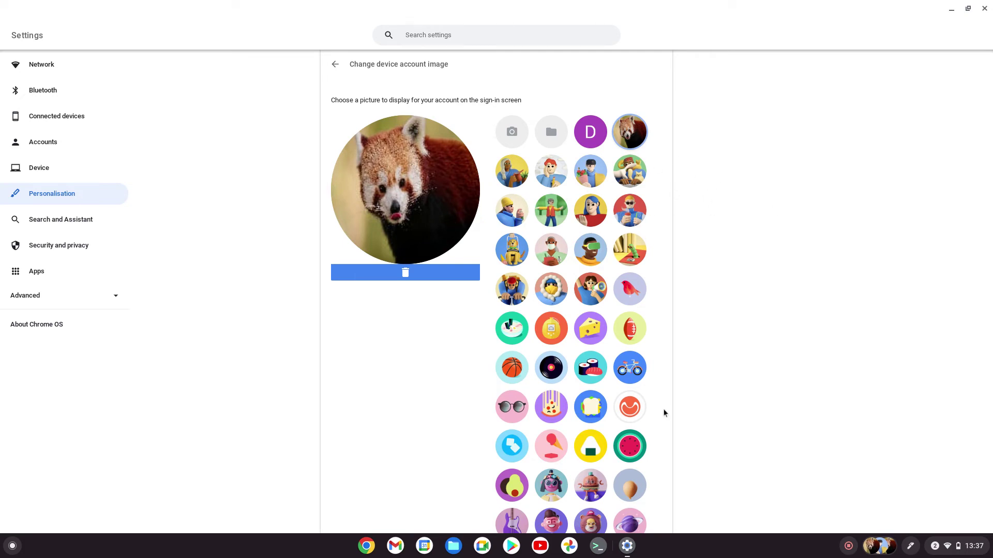
- Open Files from the shelf, look through the Downloads folder, then close Files
left_click(453, 546)
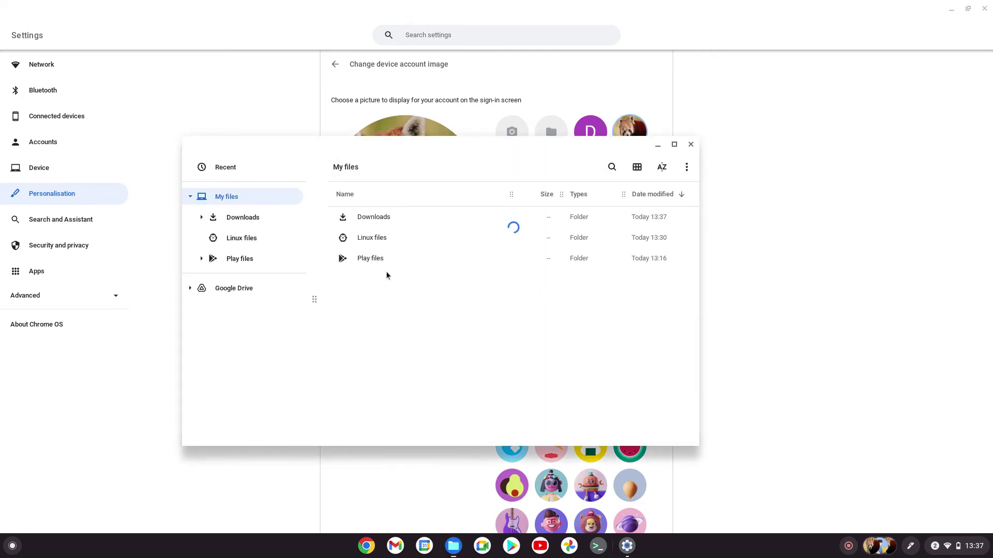
double_click(385, 217)
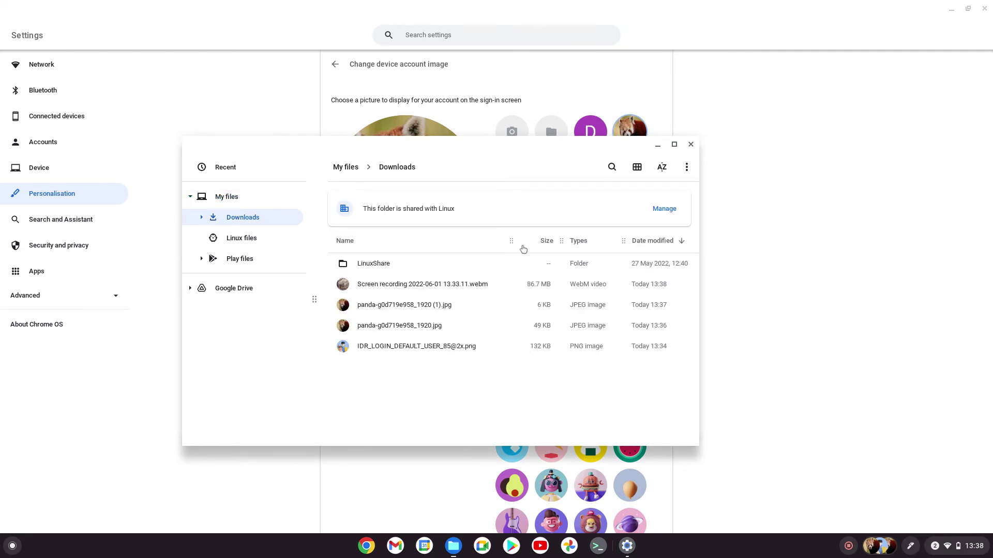
left_click(690, 144)
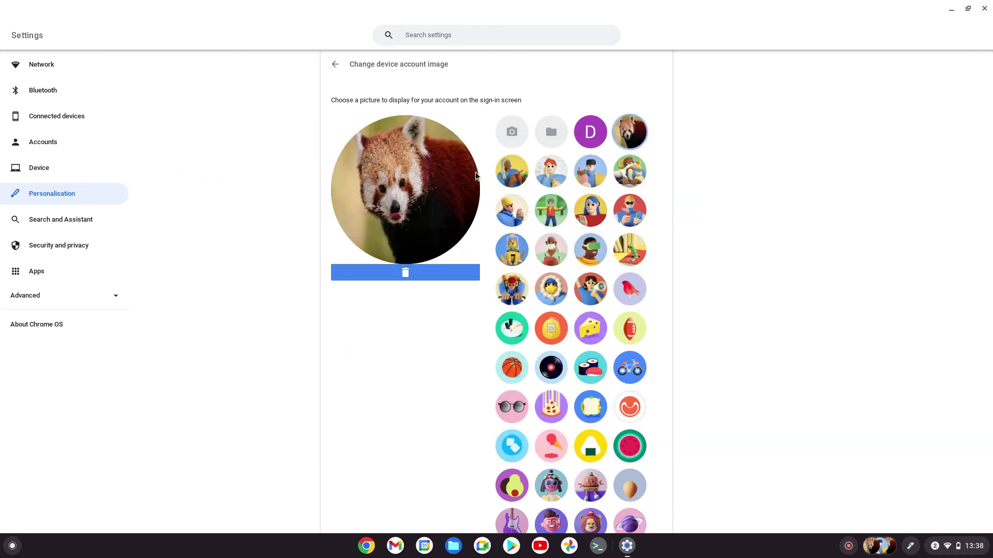
- Close Settings and open the Downloads folder in Files
left_click(984, 8)
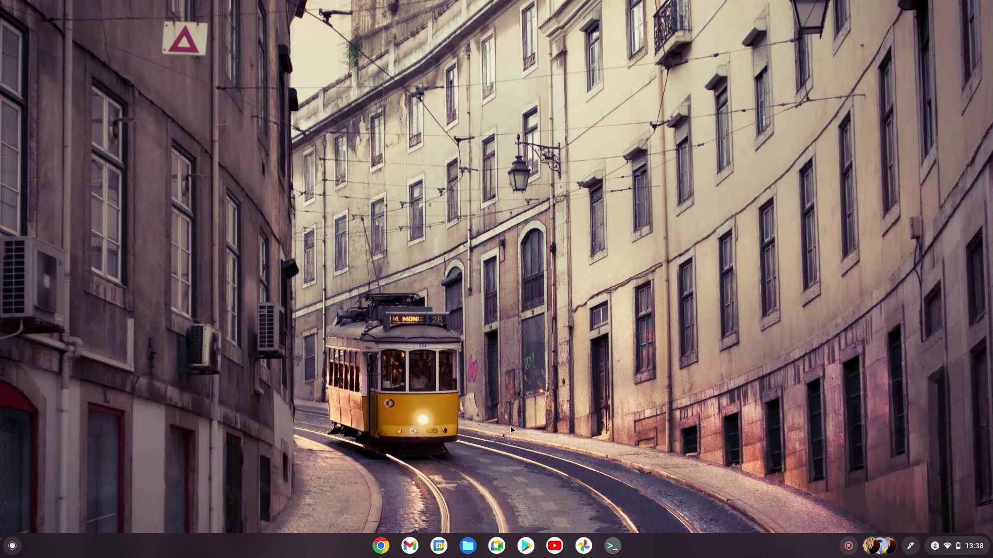
left_click(468, 546)
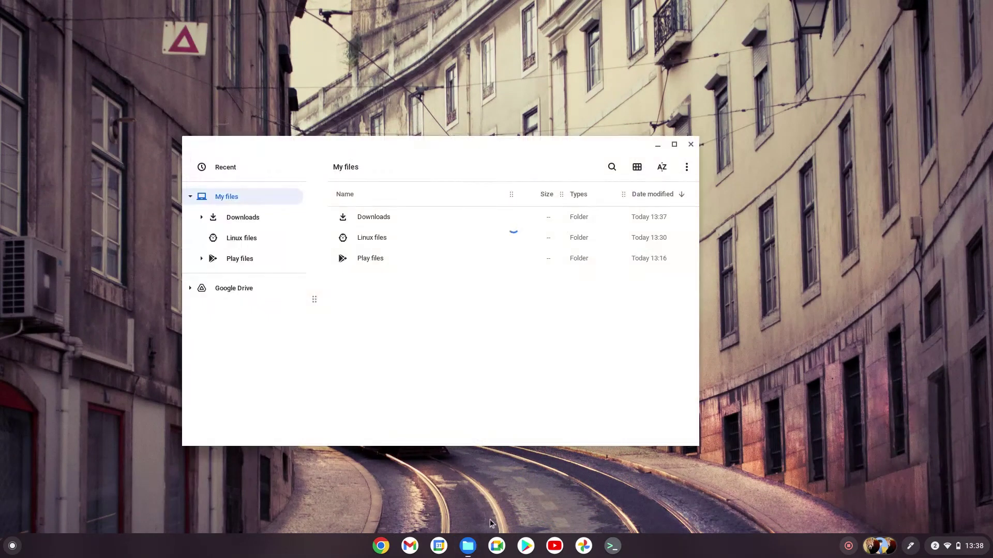
double_click(389, 222)
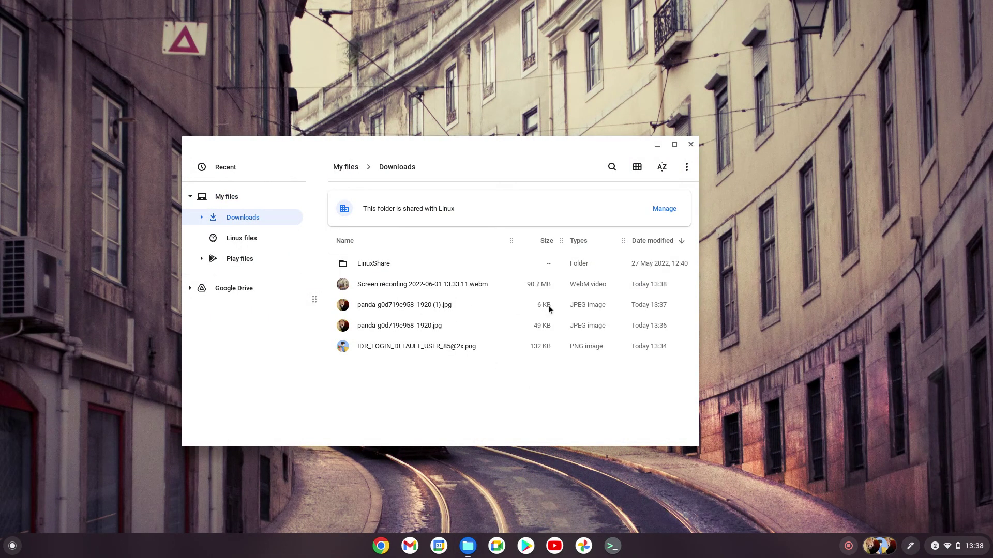
left_click(416, 305)
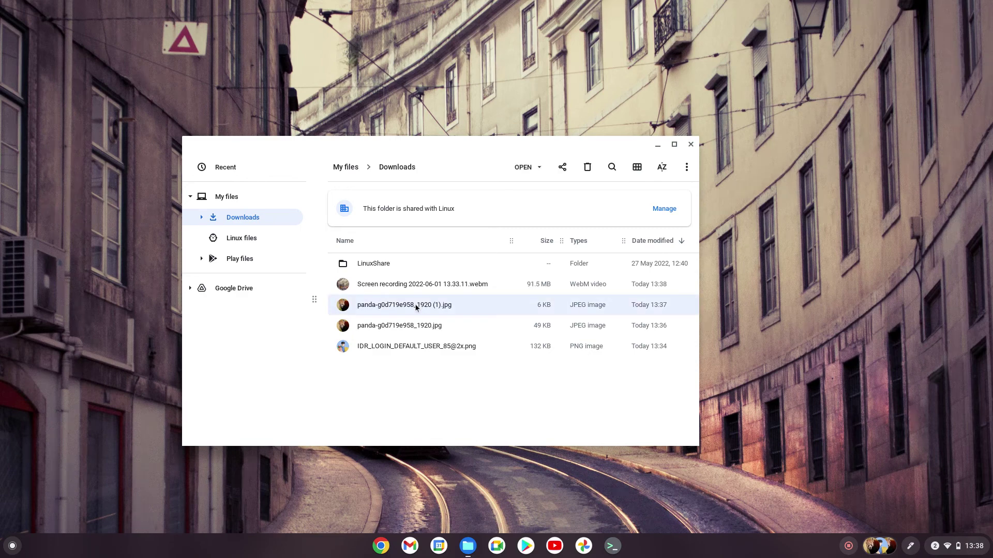
key("shift+Down")
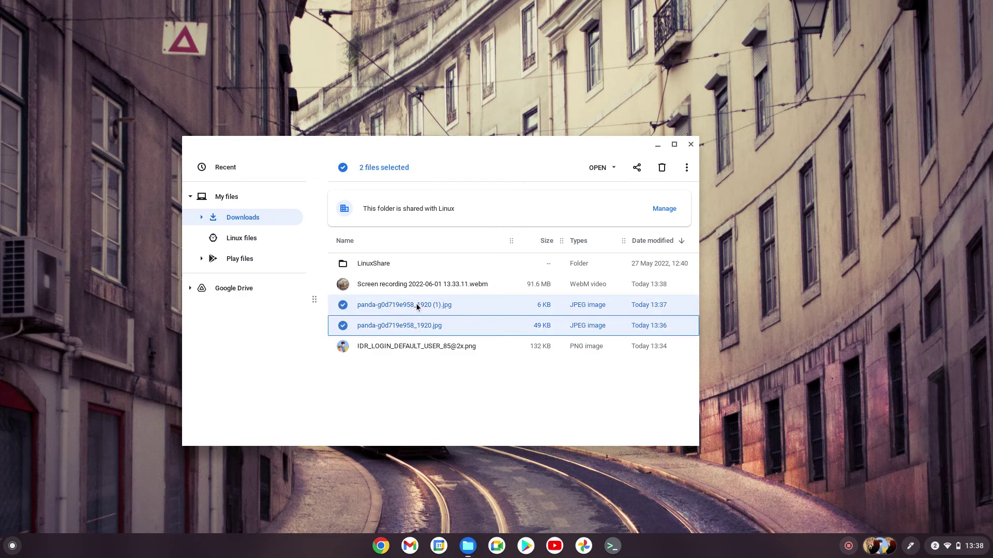
key("shift+Down")
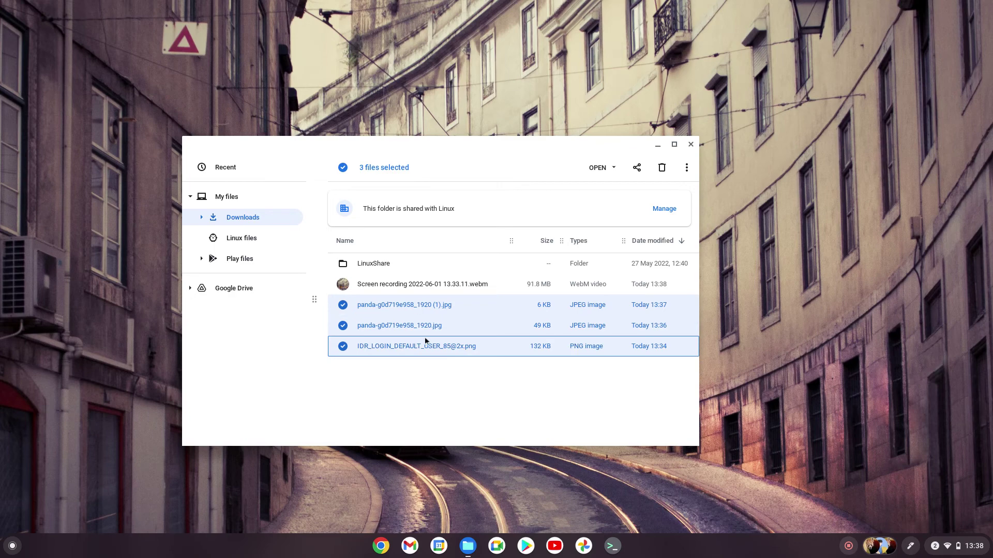
right_click(425, 336)
left_click(466, 378)
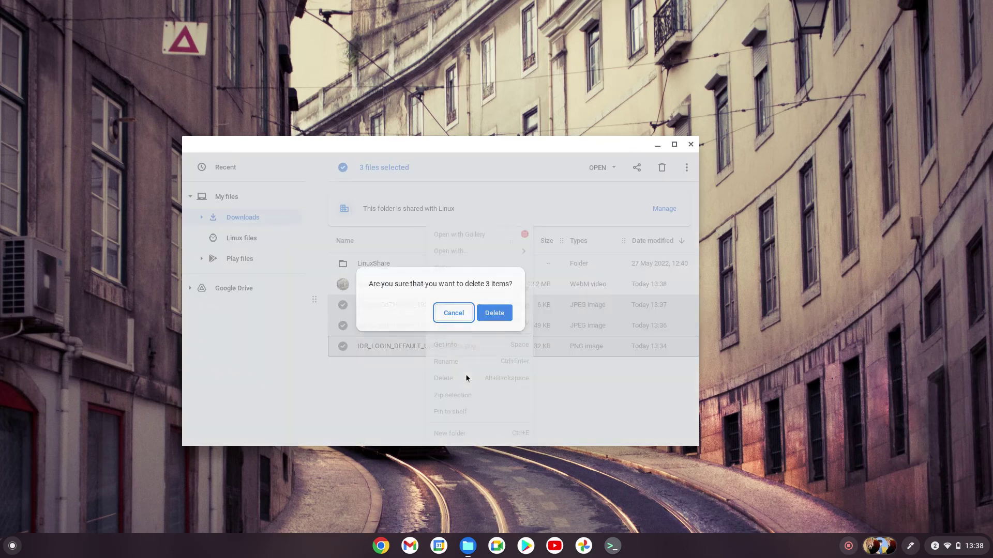
left_click(497, 313)
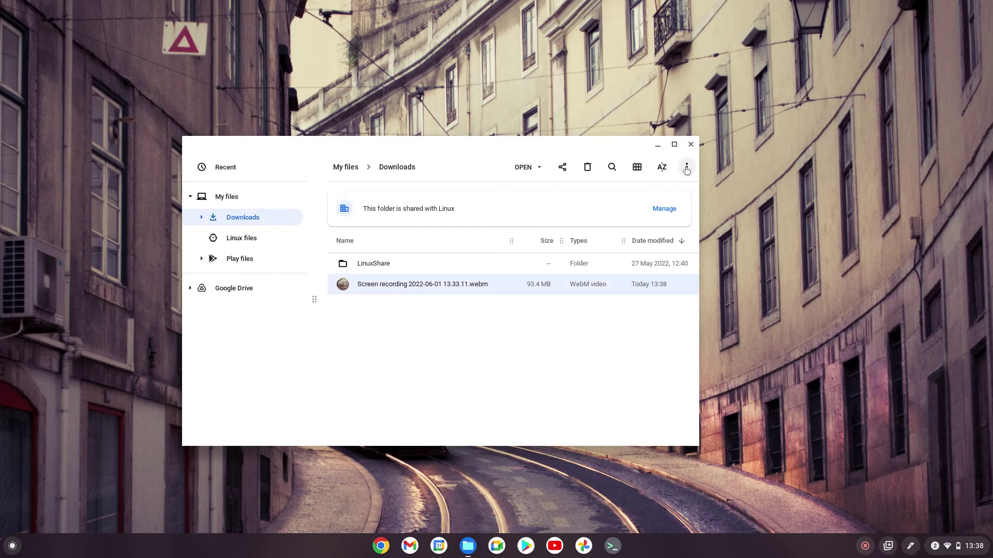
left_click(691, 144)
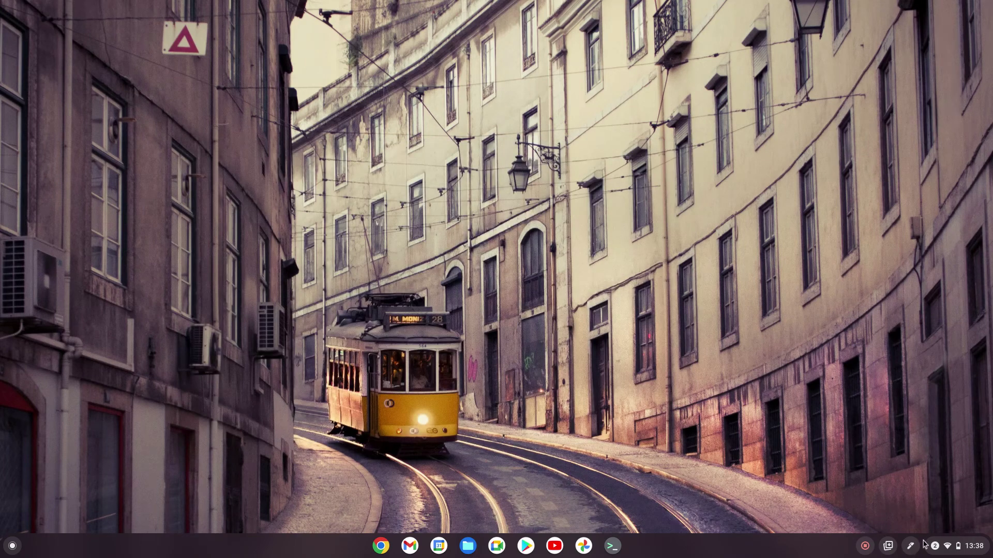
- Reopen Personalisation > Change device account image and dismiss the file picker, confirming the red panda avatar remains
left_click(965, 553)
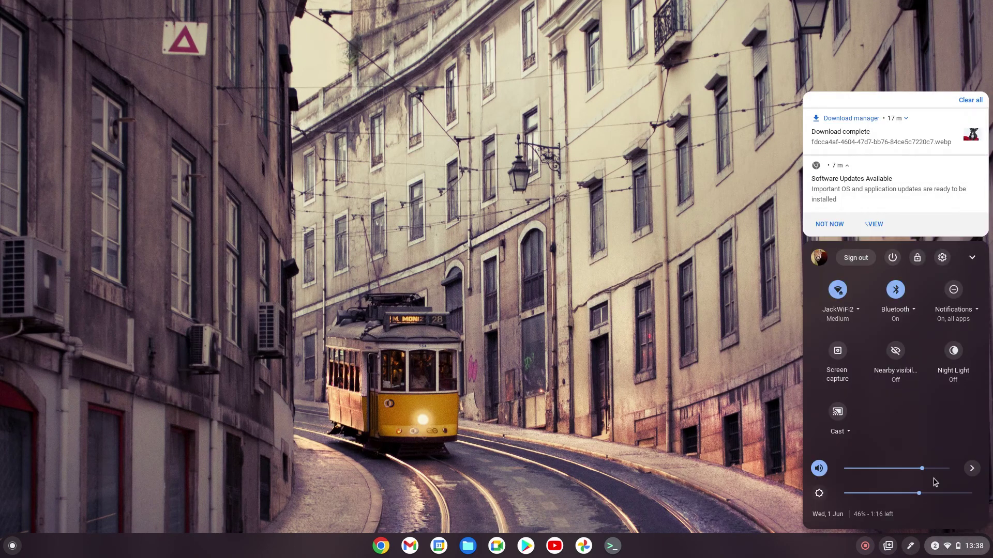
left_click(943, 262)
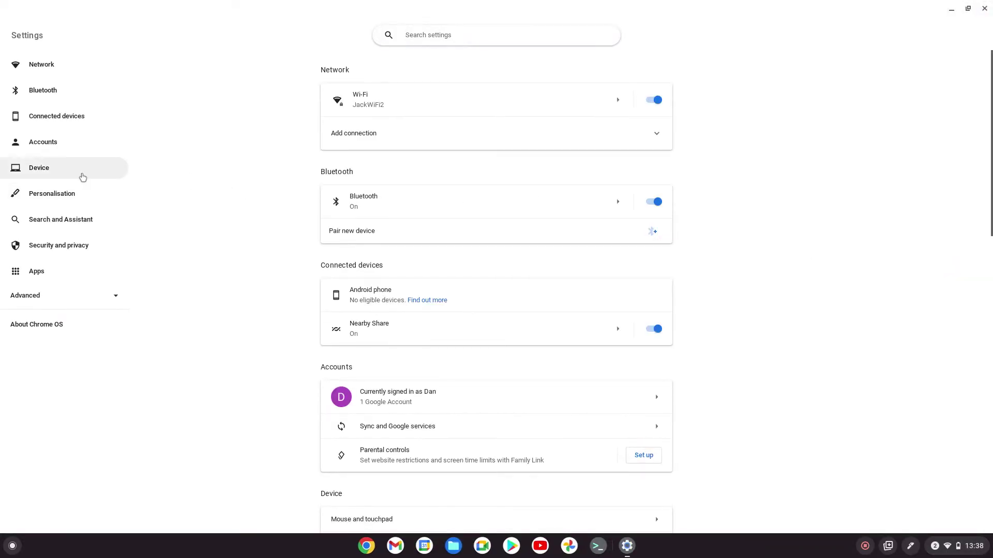
left_click(74, 194)
left_click(429, 105)
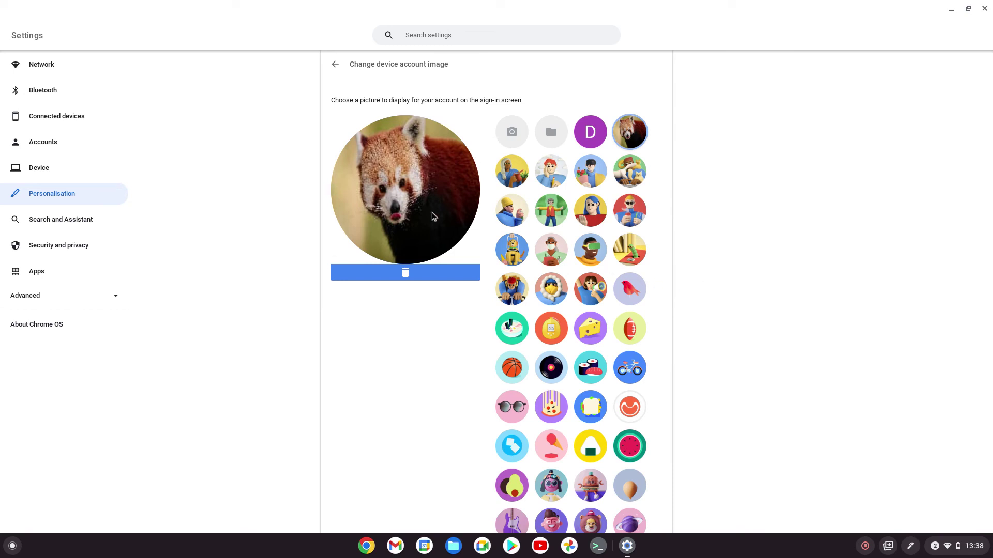
left_click(551, 131)
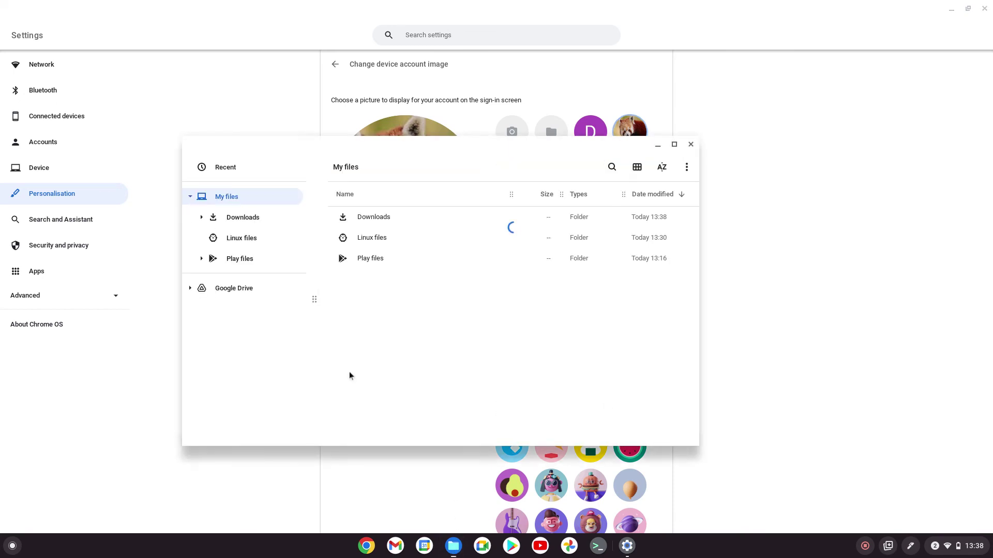
left_click(691, 145)
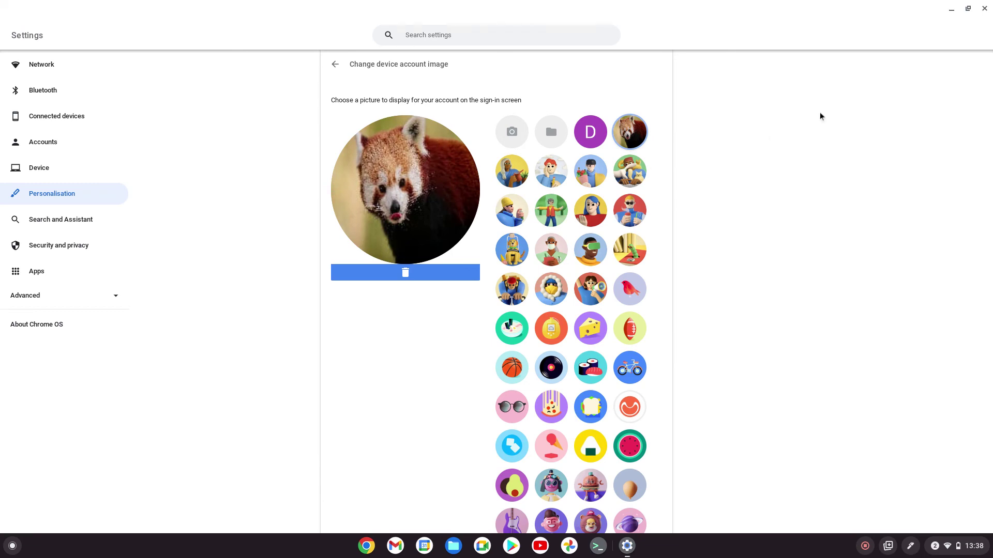
- Restart Settings from Quick Settings and open Device > Storage management (145 GB used, 111 GB free)
left_click(984, 8)
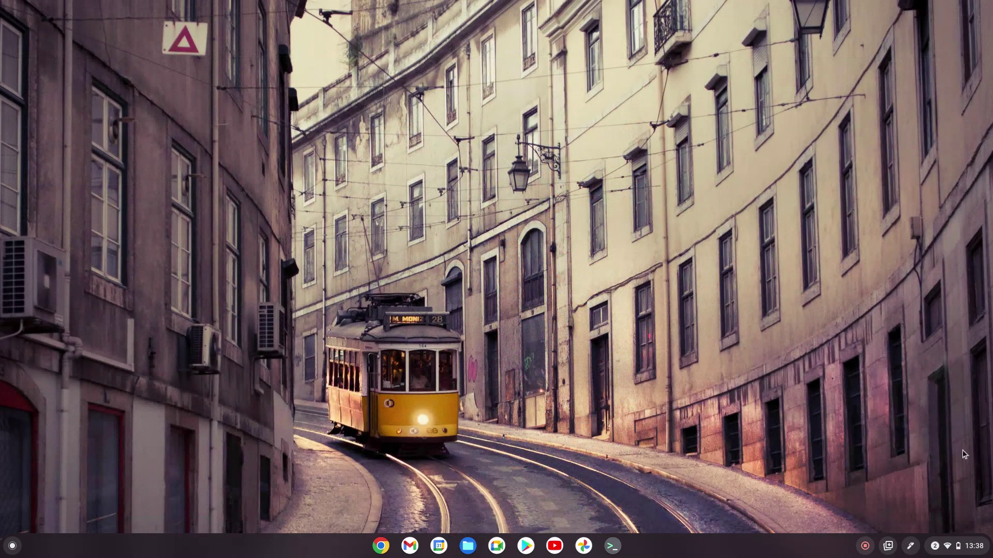
left_click(966, 550)
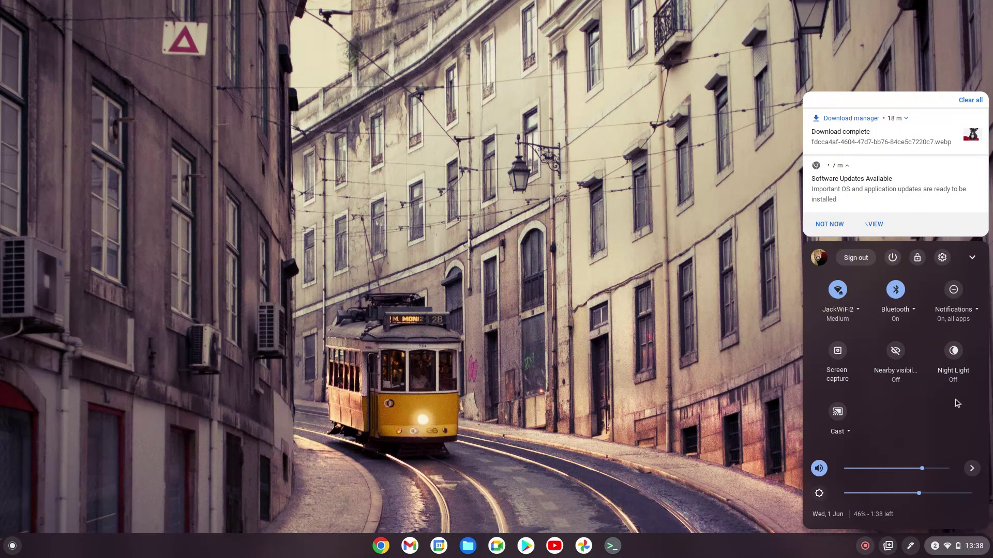
left_click(942, 258)
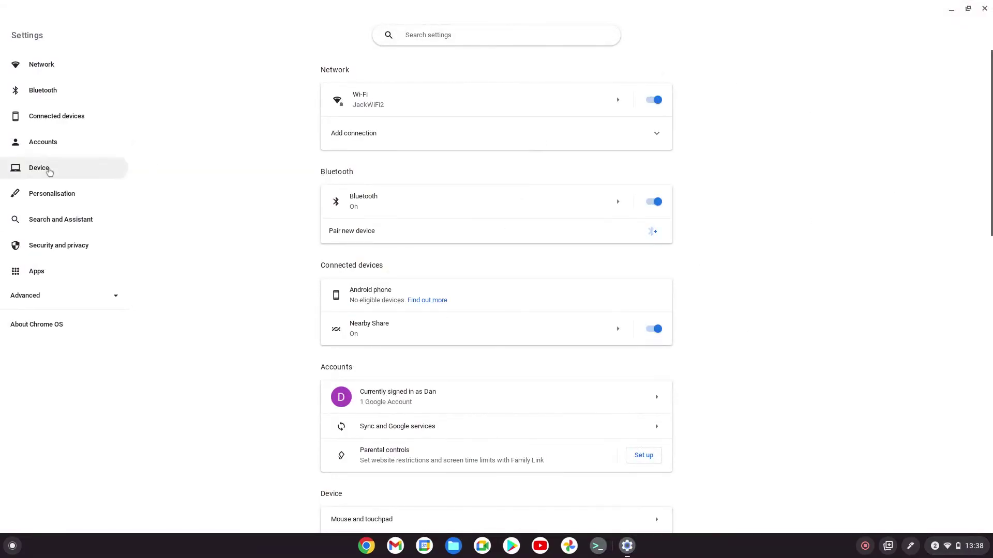
left_click(42, 168)
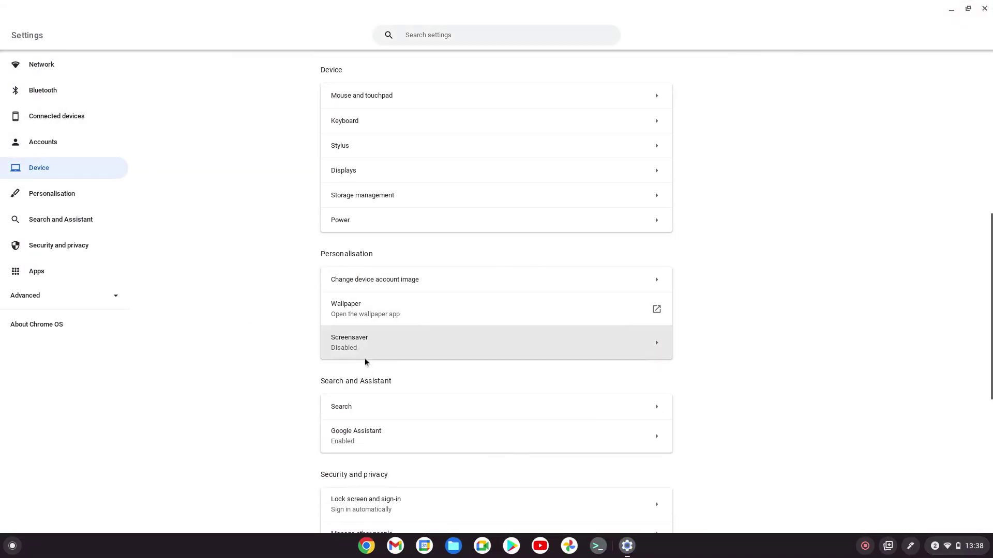
left_click(467, 197)
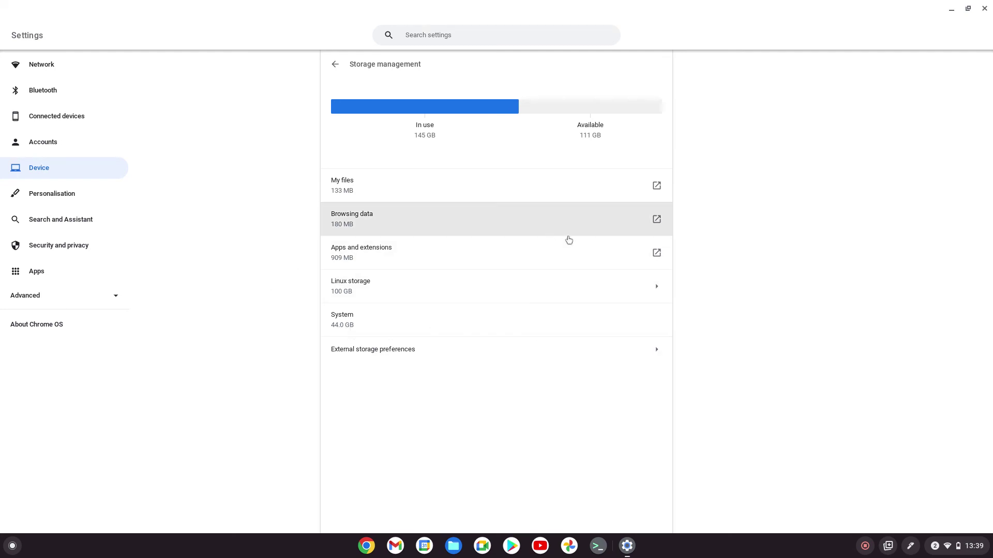
- Close the Settings window, leaving the bare tram-wallpaper desktop
left_click(984, 9)
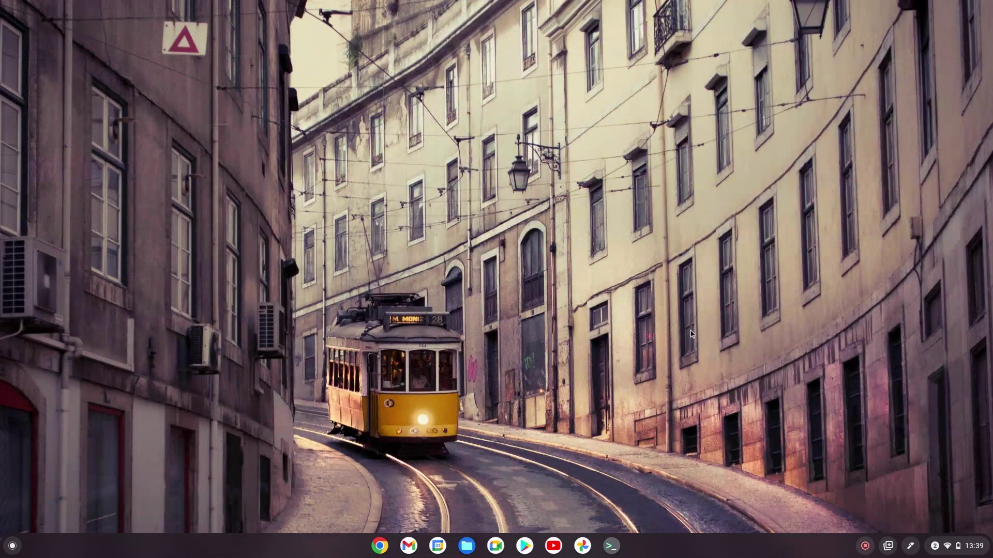